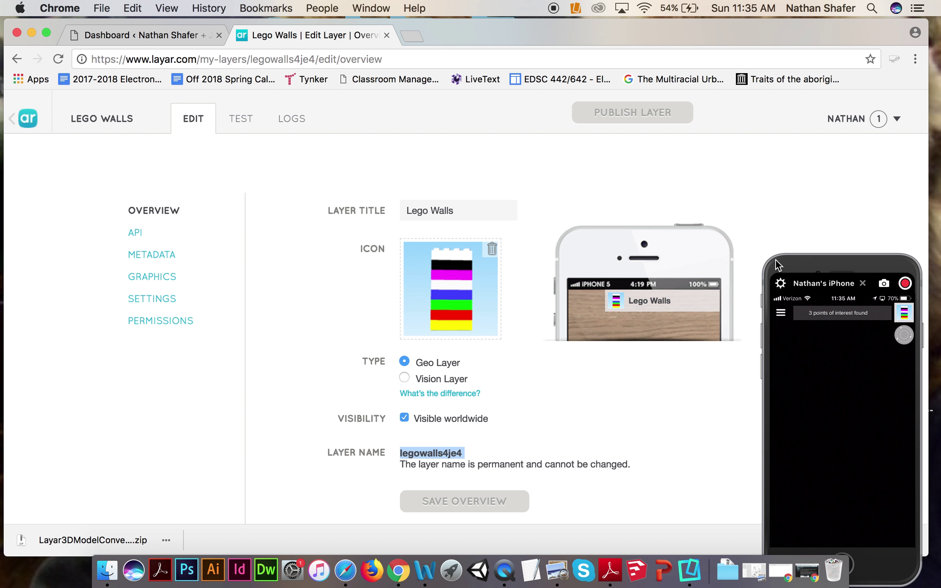
Step: Switch from the Layar layer editor to the WordPress admin dashboard
{"action": "left_click", "coordinate": [178, 36]}
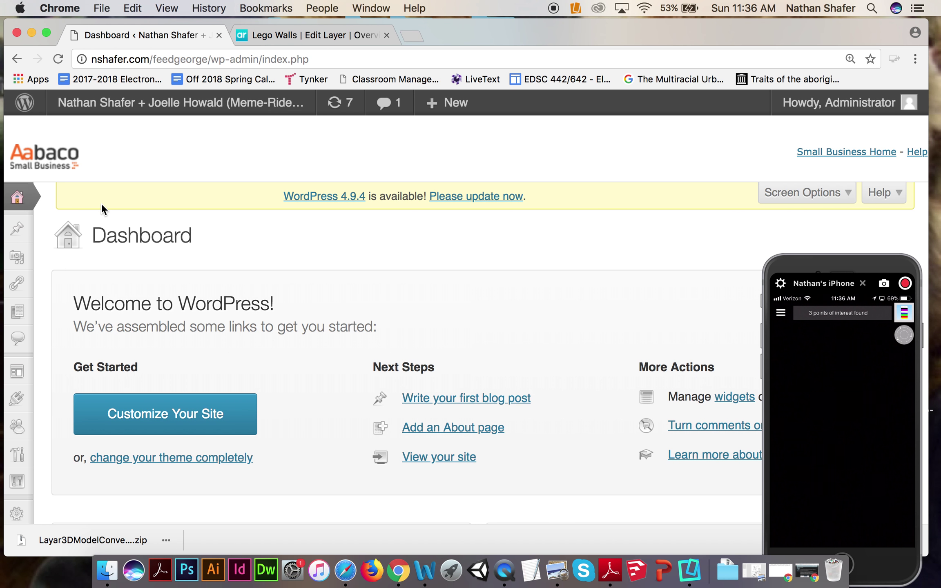
Step: In FG Augmented Reality Settings, select the full Layar webservice URL
{"action": "mouse_move", "coordinate": [28, 243]}
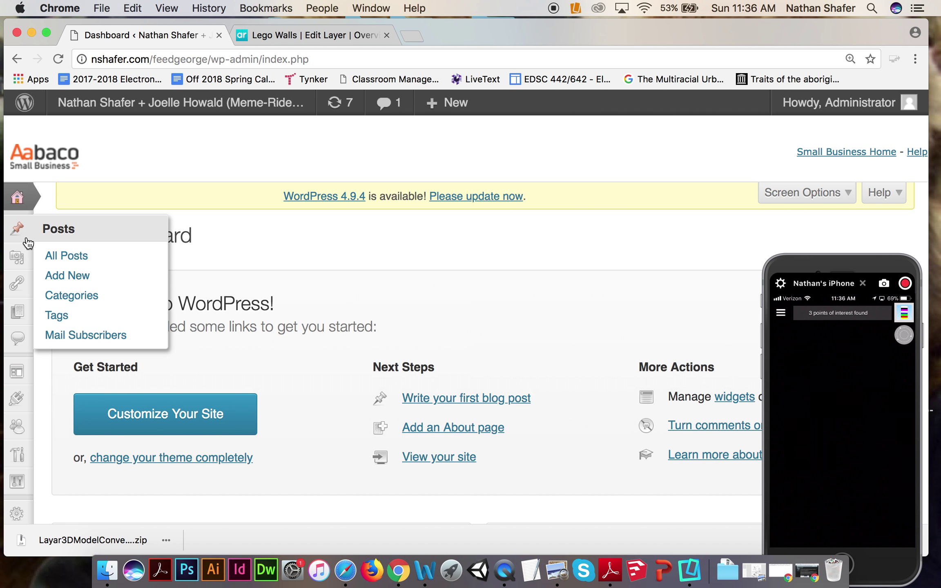
{"action": "scroll", "coordinate": [311, 251], "scroll_direction": "down", "scroll_amount": 3}
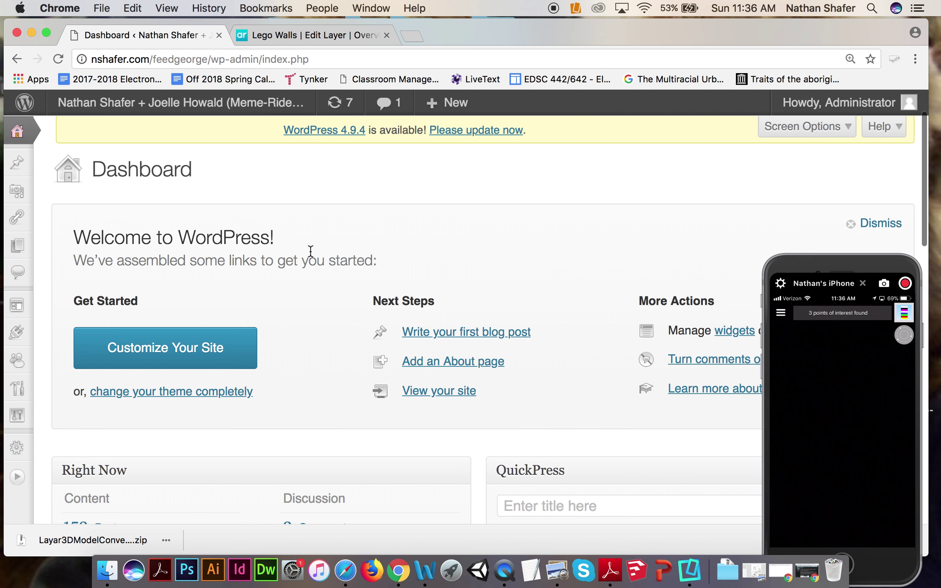
{"action": "mouse_move", "coordinate": [17, 448]}
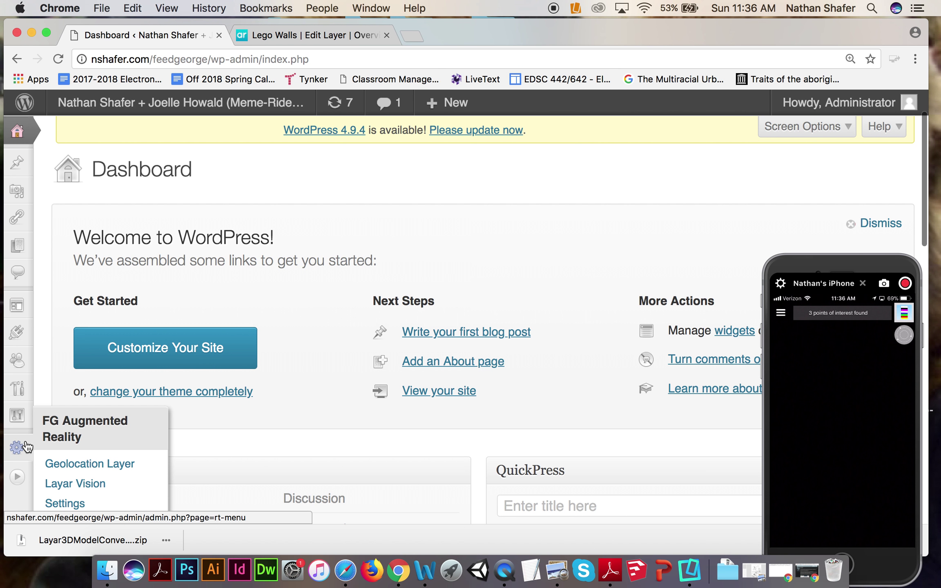
{"action": "left_click", "coordinate": [74, 506]}
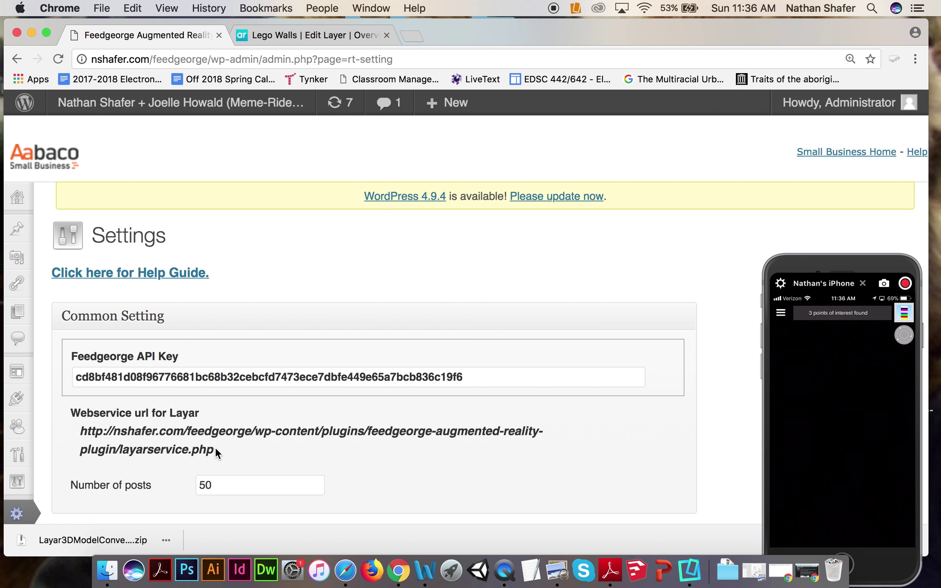
{"action": "left_click_drag", "start_coordinate": [215, 449], "coordinate": [83, 432]}
{"action": "key", "text": "super+c"}
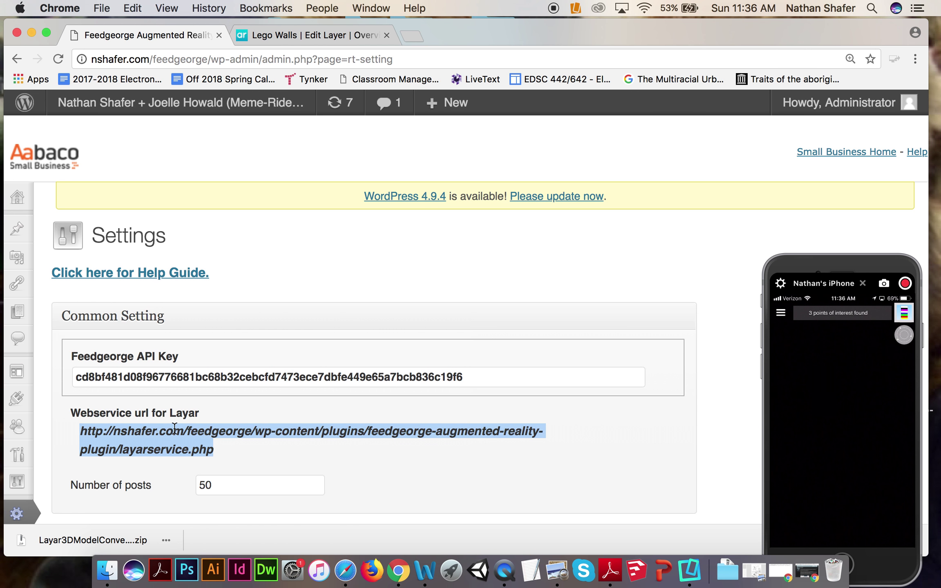
Step: Replace the Lego Walls layer's API URL with the pasted layarservice.php URL and save
{"action": "left_click", "coordinate": [283, 34]}
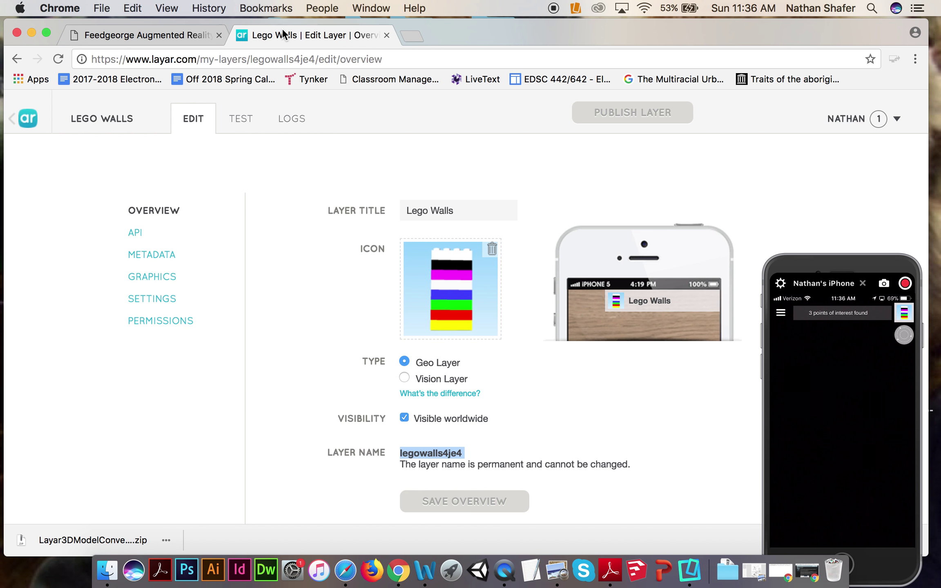
{"action": "left_click", "coordinate": [136, 234]}
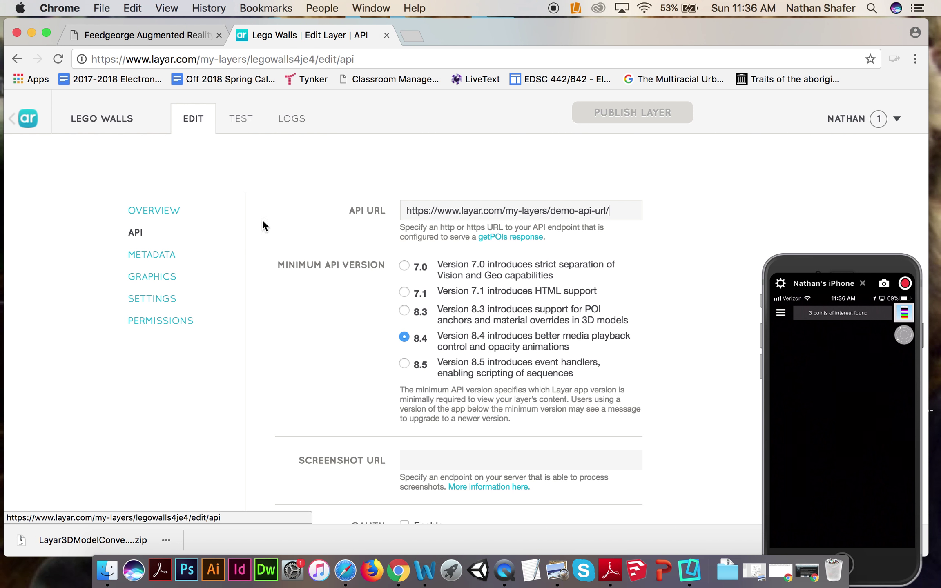
{"action": "triple_click", "coordinate": [458, 207]}
{"action": "key", "text": "super+v"}
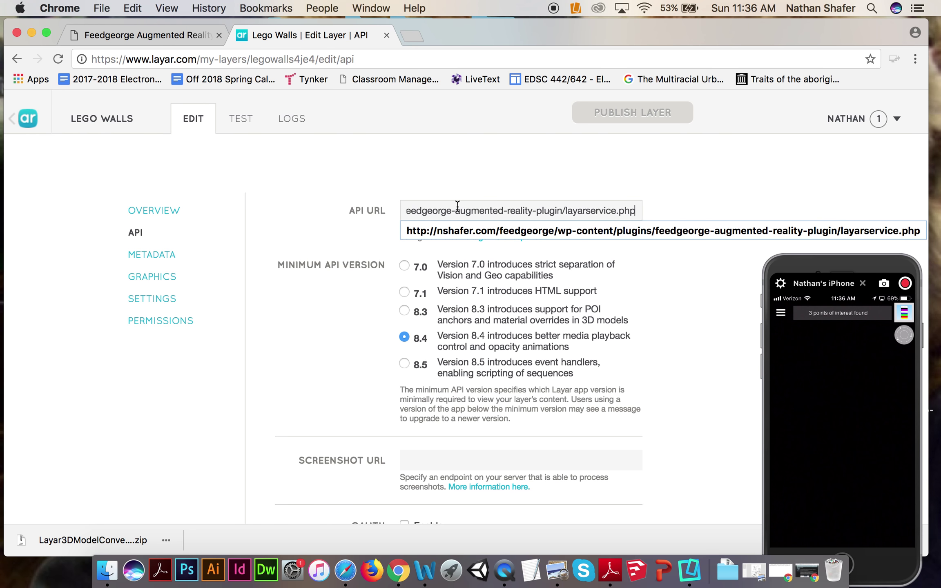
{"action": "scroll", "coordinate": [457, 286], "scroll_direction": "down", "scroll_amount": 5}
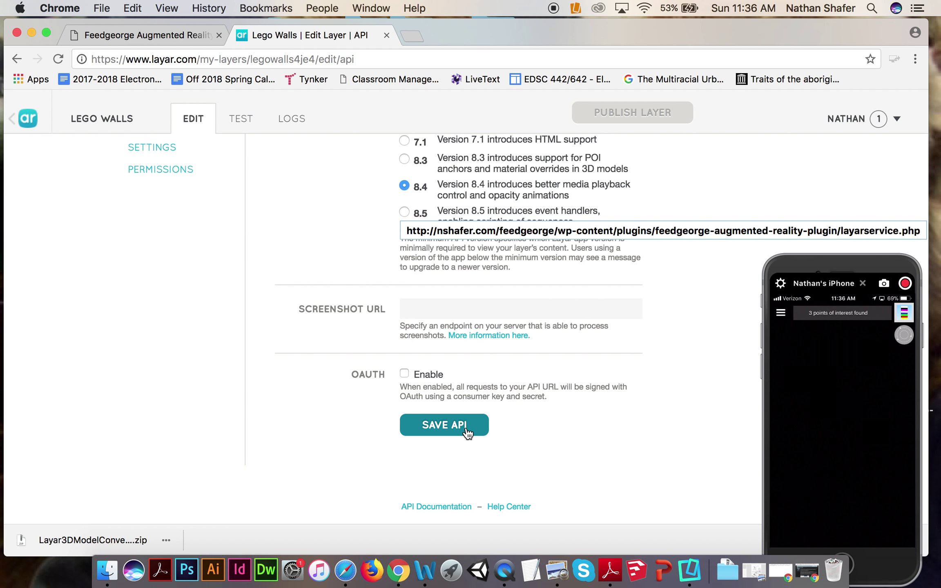
{"action": "left_click", "coordinate": [483, 433]}
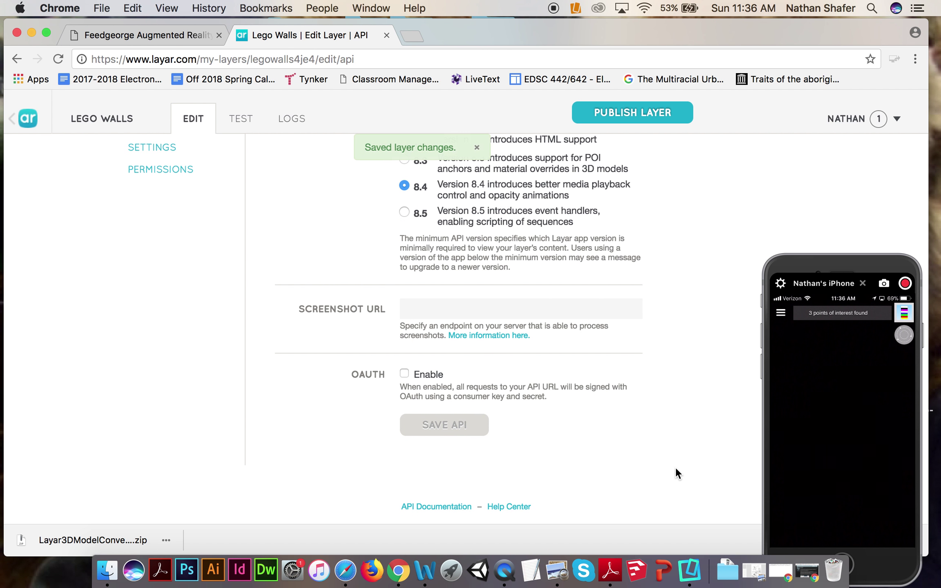
{"action": "scroll", "coordinate": [675, 467], "scroll_direction": "up", "scroll_amount": 5}
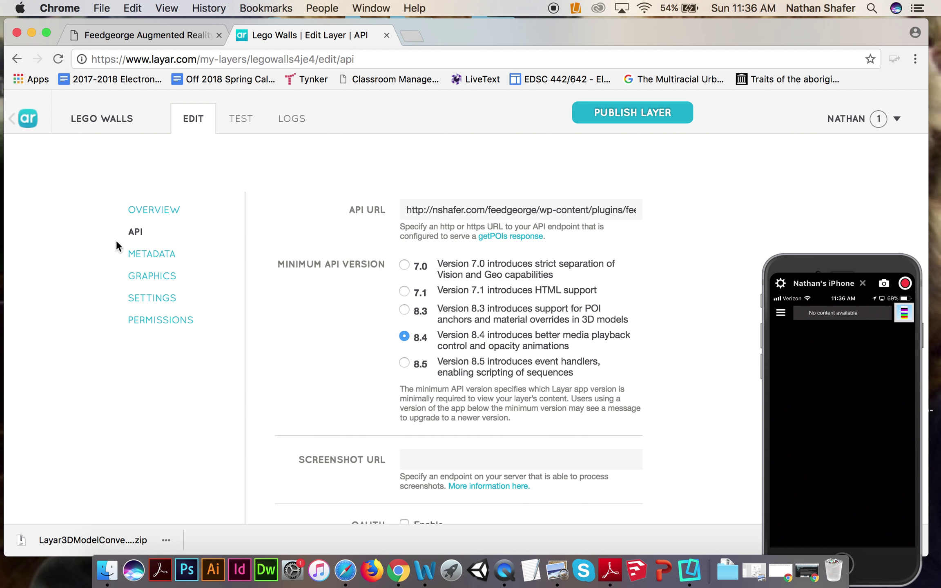
{"action": "left_click", "coordinate": [154, 210]}
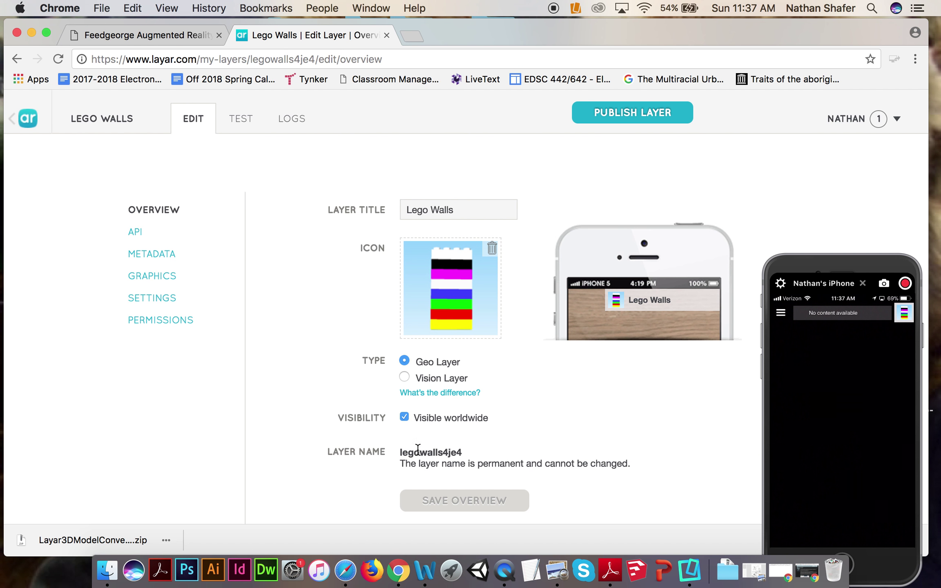
Step: Copy the layer name legowalls4je4 and open the Feedgeorge Geolocation Layer page in WordPress
{"action": "left_click", "coordinate": [461, 451]}
{"action": "left_click_drag", "start_coordinate": [460, 450], "coordinate": [400, 451]}
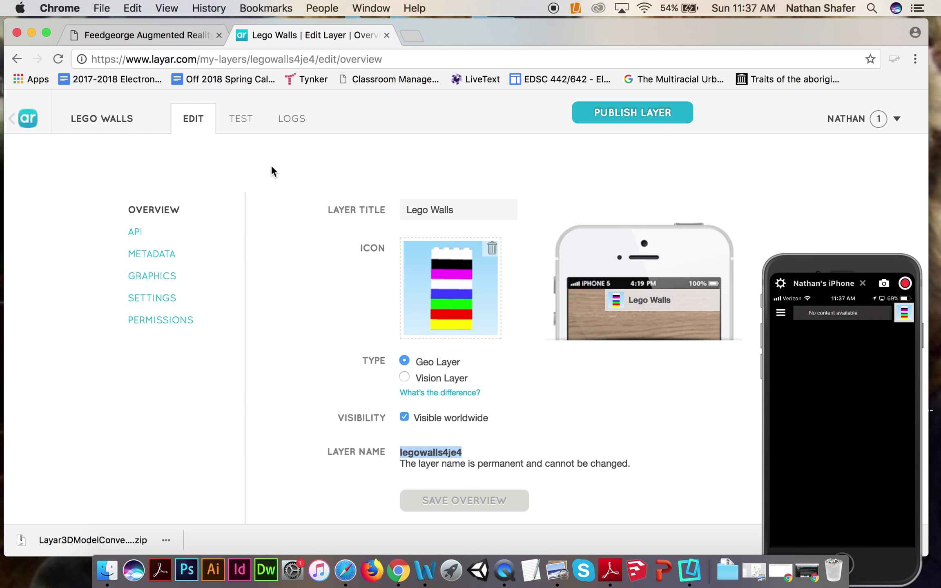
{"action": "left_click", "coordinate": [174, 31]}
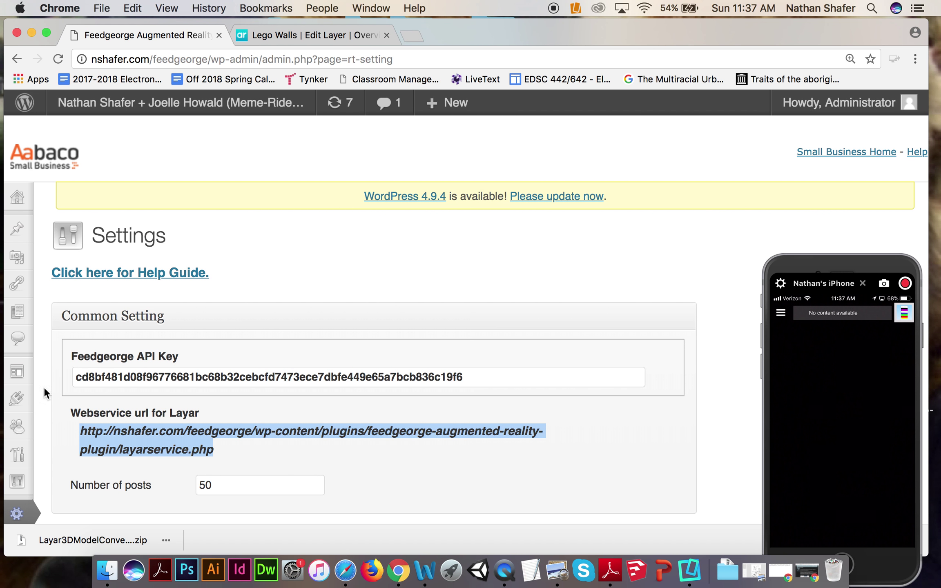
{"action": "mouse_move", "coordinate": [19, 511]}
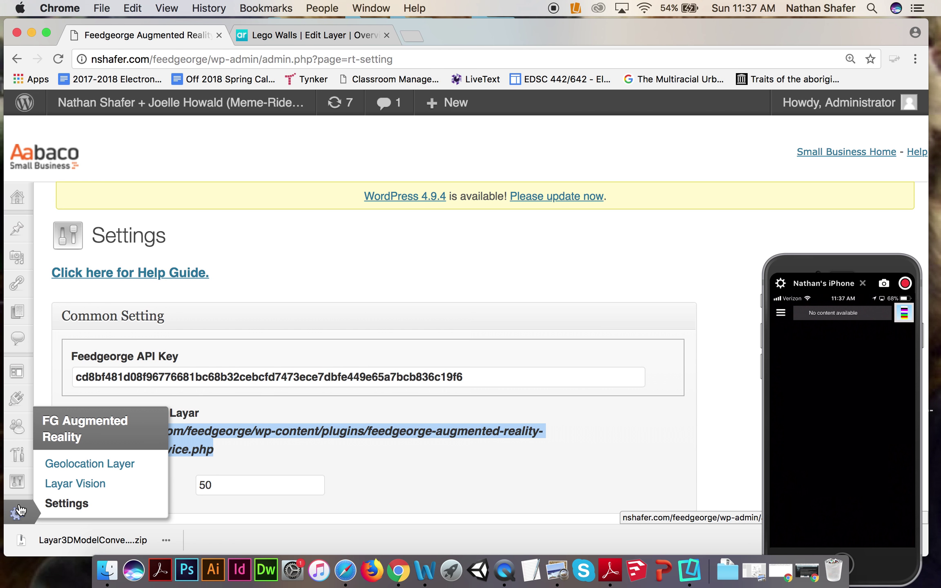
{"action": "left_click", "coordinate": [90, 465]}
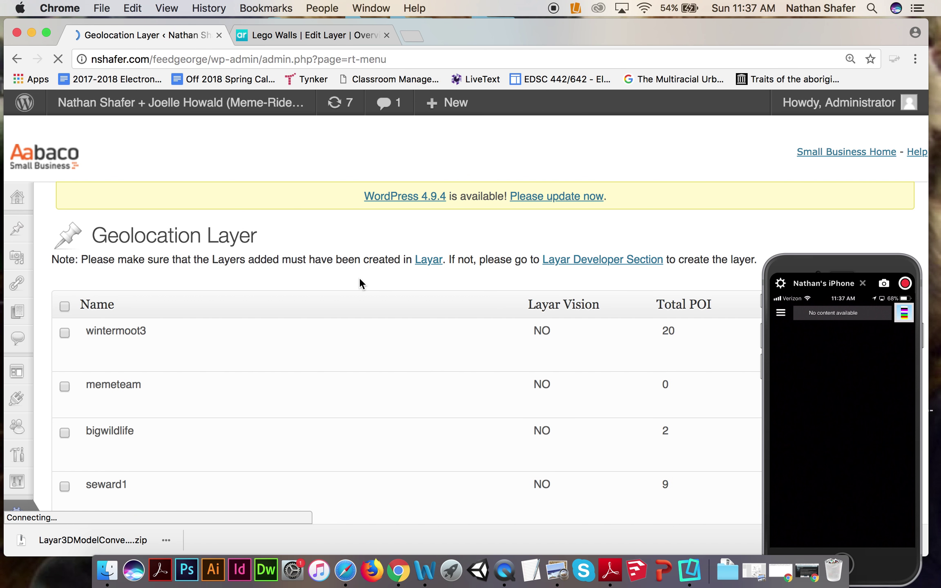
Step: Paste legowalls4je4 as the new geolocation layer name and add it
{"action": "scroll", "coordinate": [359, 277], "scroll_direction": "down", "scroll_amount": 10}
{"action": "scroll", "coordinate": [359, 277], "scroll_direction": "down", "scroll_amount": 15}
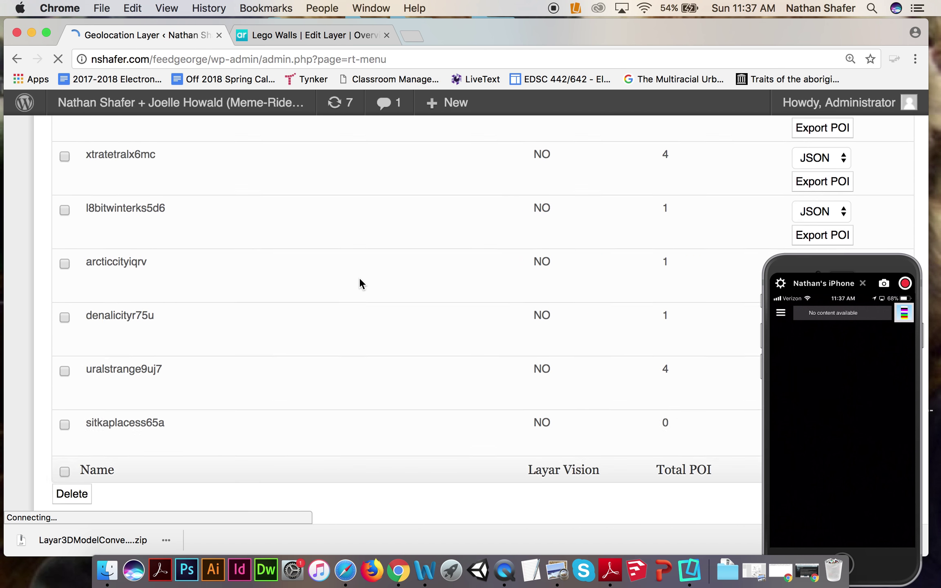
{"action": "left_click", "coordinate": [193, 399]}
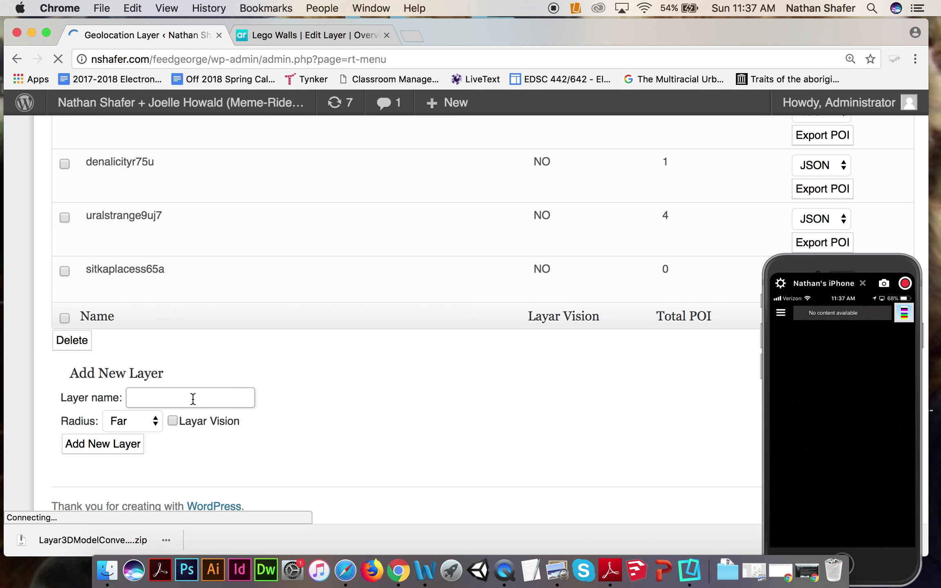
{"action": "type", "text": "legowalls4ie4"}
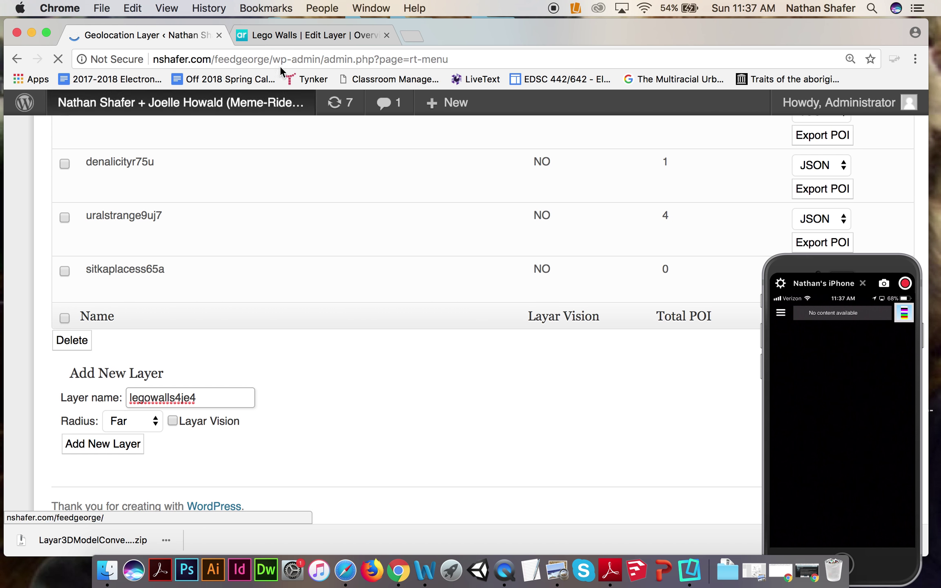
{"action": "left_click", "coordinate": [311, 37]}
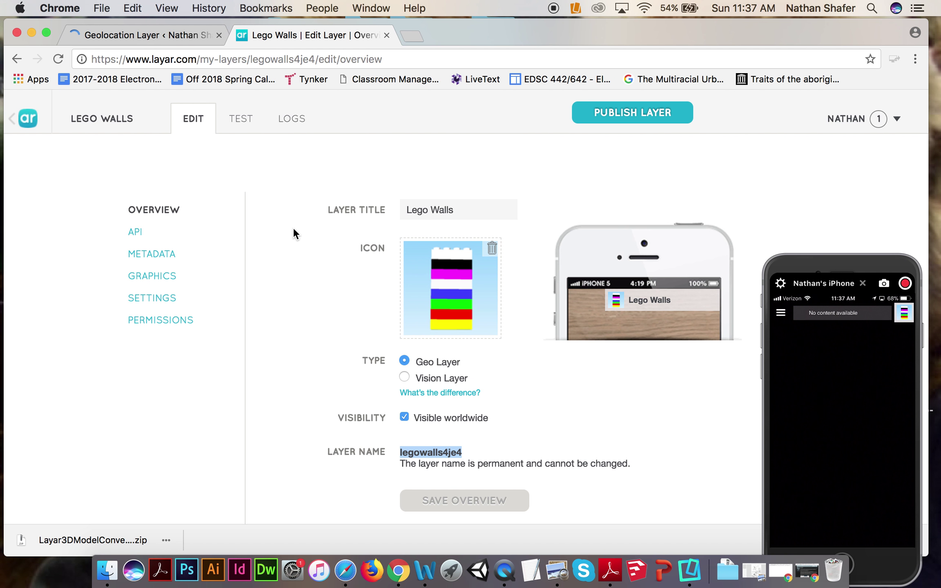
{"action": "left_click", "coordinate": [166, 35]}
{"action": "left_click", "coordinate": [83, 446]}
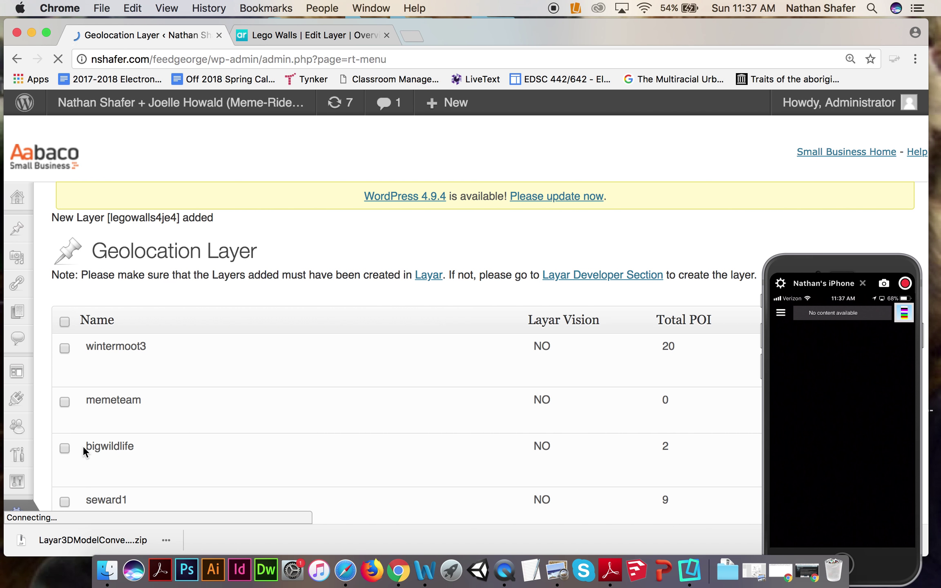
Step: Check that legowalls4je4 appears in the Geolocation Layer table
{"action": "scroll", "coordinate": [264, 381], "scroll_direction": "down", "scroll_amount": 20}
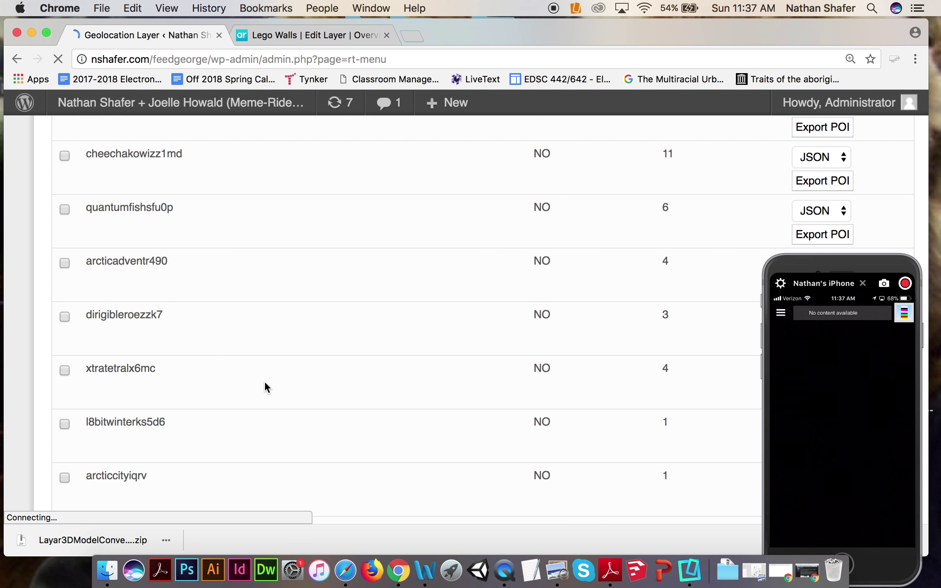
{"action": "scroll", "coordinate": [264, 381], "scroll_direction": "down", "scroll_amount": 9}
{"action": "mouse_move", "coordinate": [171, 332]}
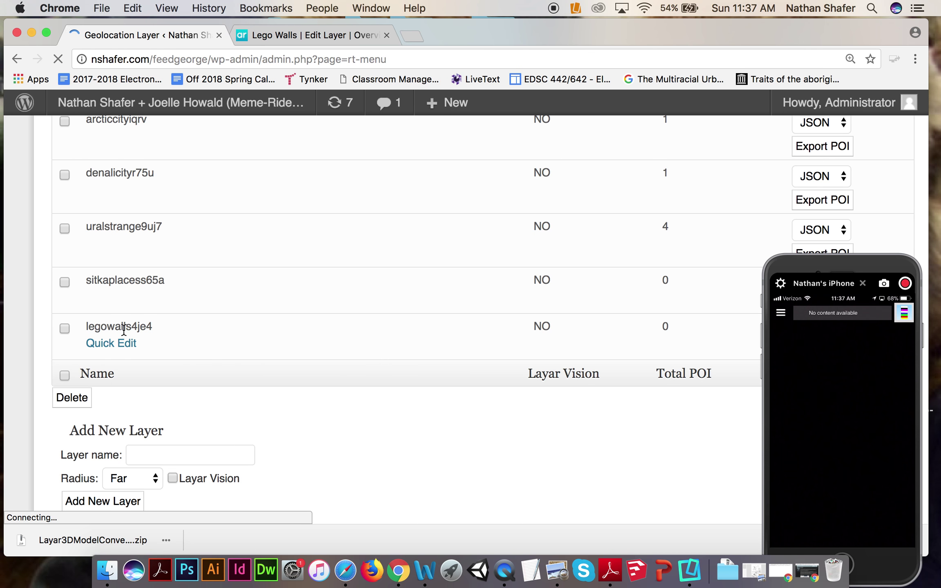
{"action": "scroll", "coordinate": [302, 325], "scroll_direction": "up", "scroll_amount": 5}
{"action": "scroll", "coordinate": [302, 326], "scroll_direction": "up", "scroll_amount": 10}
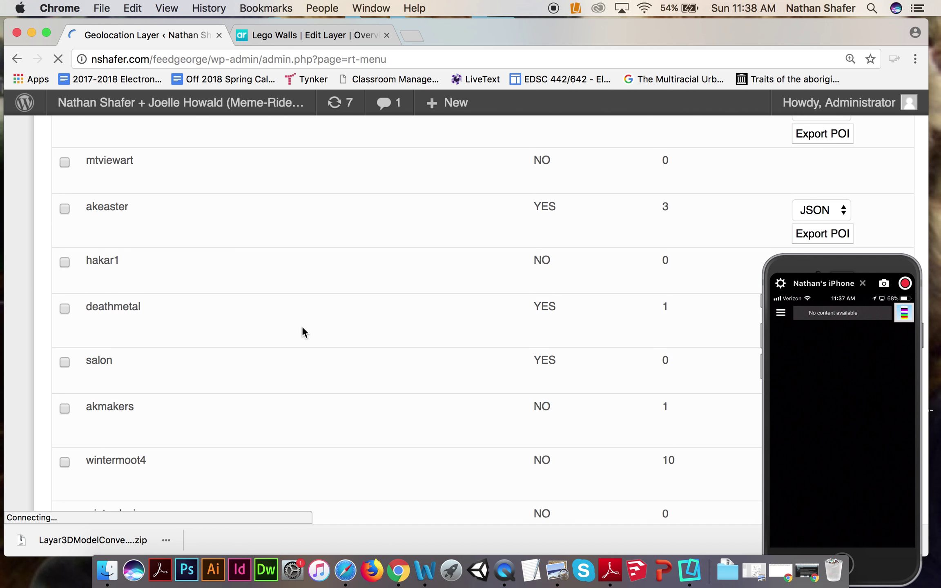
{"action": "mouse_move", "coordinate": [17, 228]}
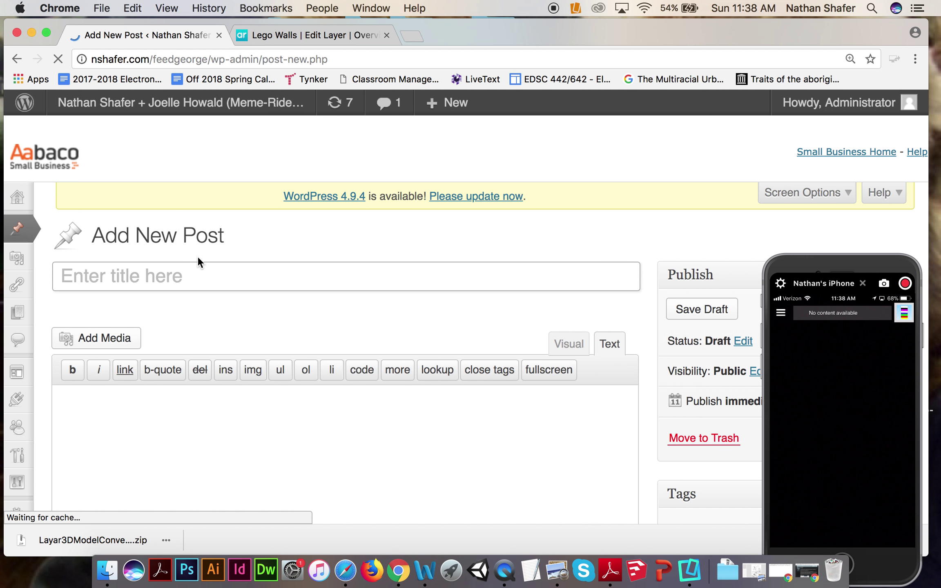
Step: Title the new post 'Lego Wall 1' and move the phone mirror window to the centre, enlarged
{"action": "type", "text": "Lego Wa"}
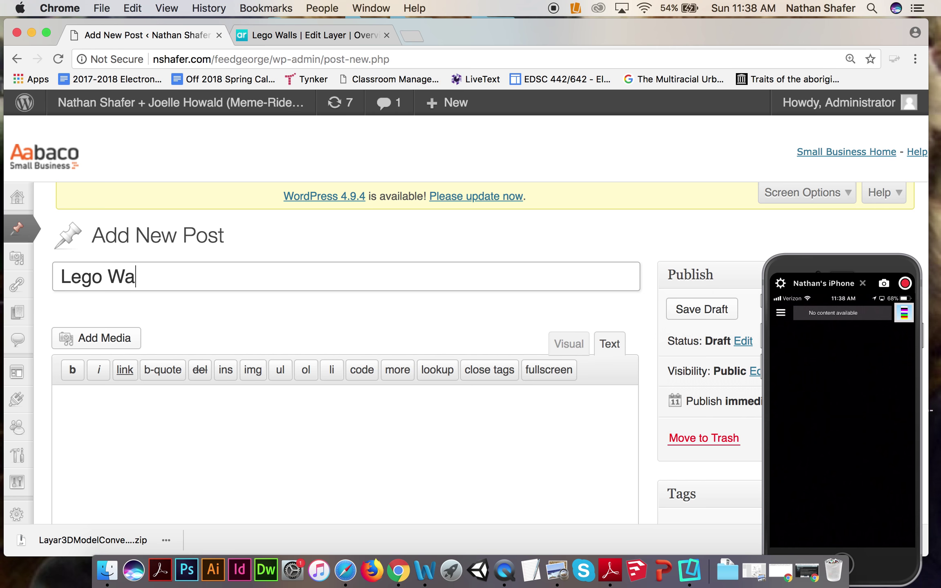
{"action": "type", "text": "ll 1"}
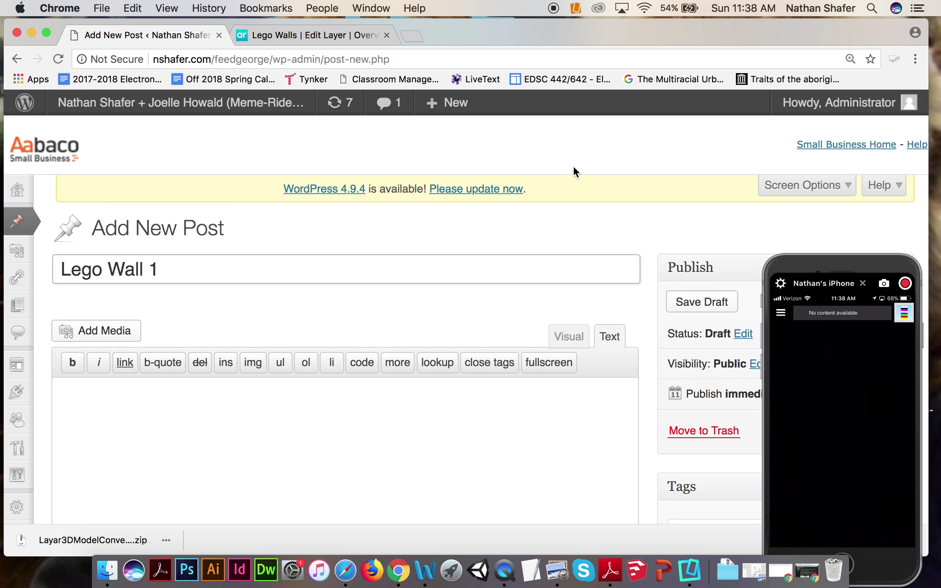
{"action": "scroll", "coordinate": [573, 165], "scroll_direction": "down", "scroll_amount": 5}
{"action": "left_click", "coordinate": [842, 261]}
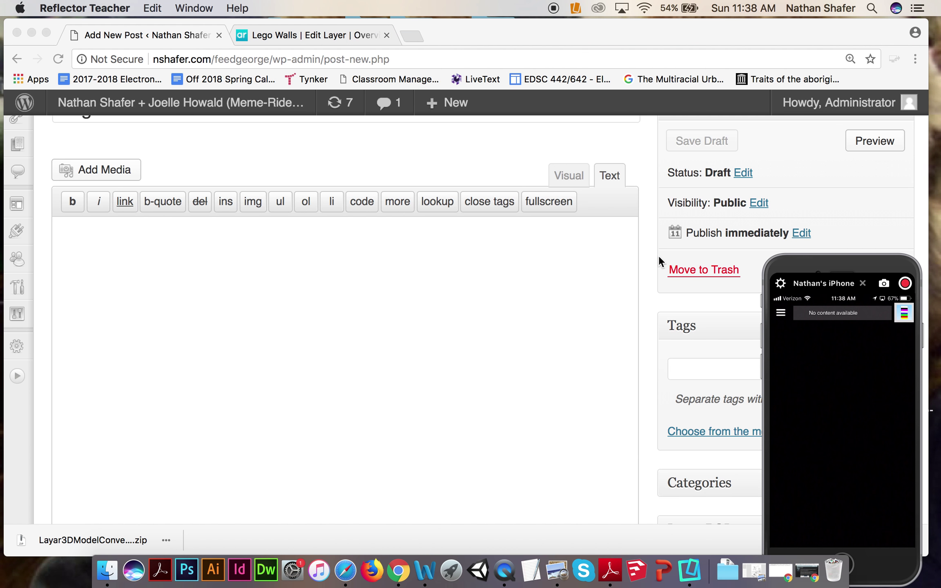
{"action": "left_click_drag", "start_coordinate": [840, 270], "coordinate": [496, 226]}
{"action": "left_click_drag", "start_coordinate": [428, 221], "coordinate": [379, 121]}
Step: Choose legowalls4je4 in the Layar POI Select Layer dropdown
{"action": "scroll", "coordinate": [822, 378], "scroll_direction": "down", "scroll_amount": 7}
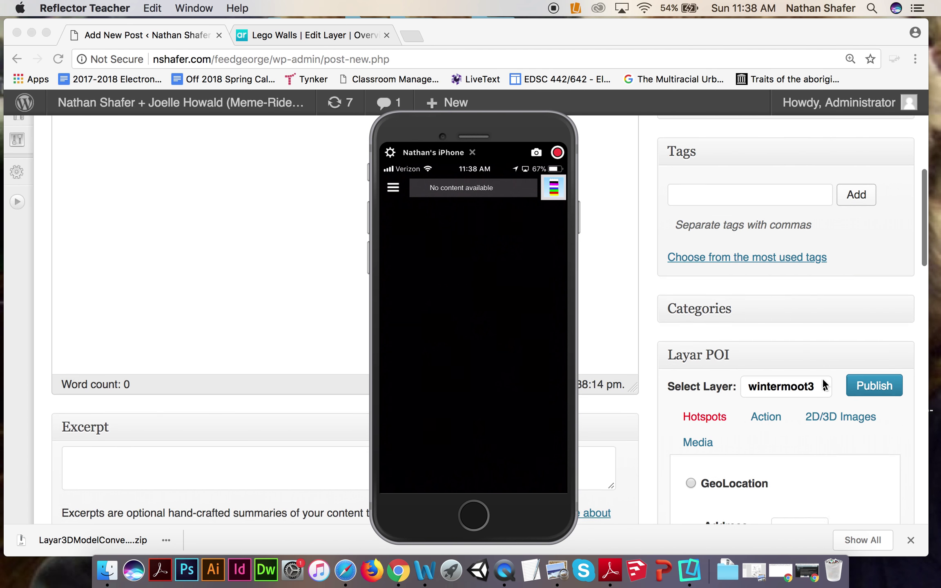
{"action": "scroll", "coordinate": [789, 373], "scroll_direction": "up", "scroll_amount": 10}
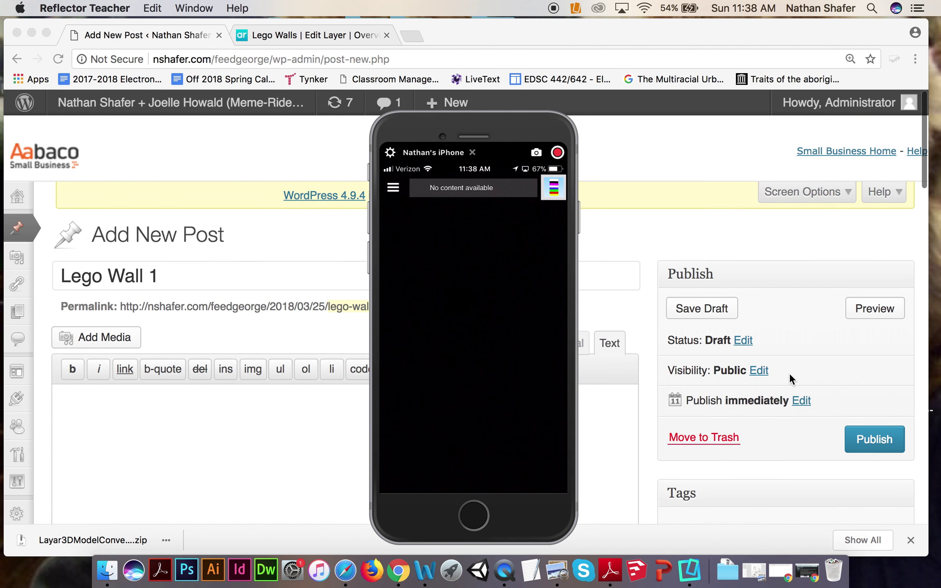
{"action": "scroll", "coordinate": [789, 373], "scroll_direction": "down", "scroll_amount": 8}
{"action": "scroll", "coordinate": [789, 373], "scroll_direction": "up", "scroll_amount": 9}
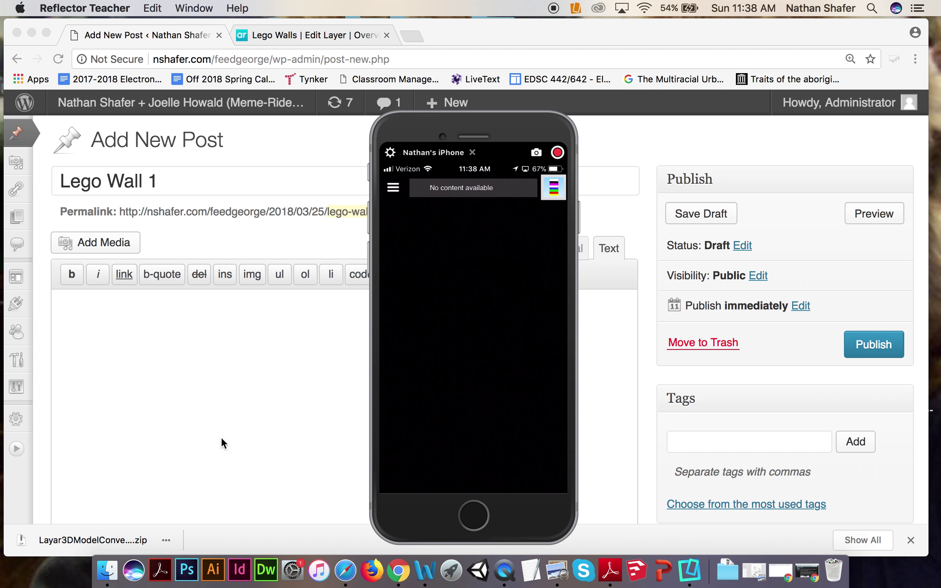
{"action": "scroll", "coordinate": [212, 321], "scroll_direction": "down", "scroll_amount": 5}
{"action": "scroll", "coordinate": [212, 322], "scroll_direction": "up", "scroll_amount": 4}
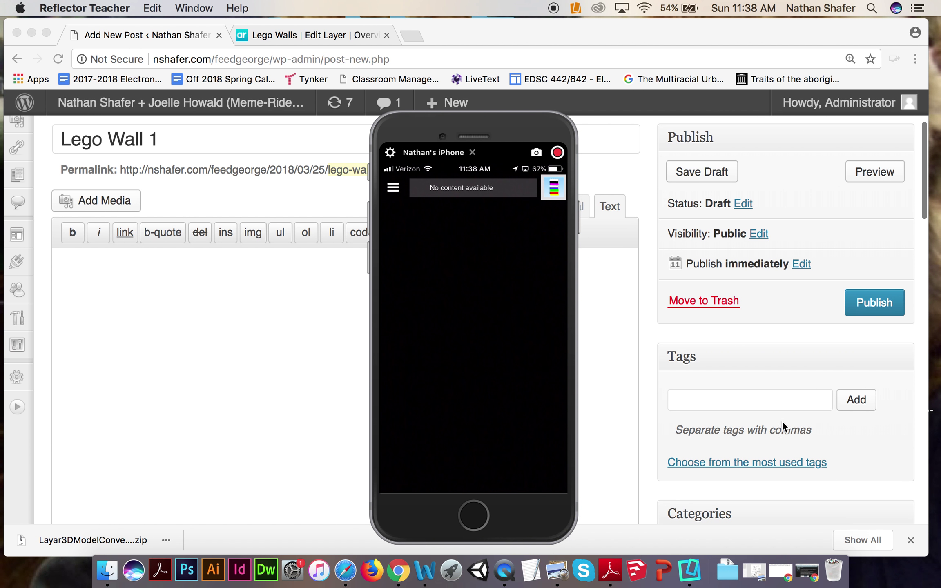
{"action": "scroll", "coordinate": [778, 420], "scroll_direction": "down", "scroll_amount": 5}
{"action": "left_click", "coordinate": [823, 357]}
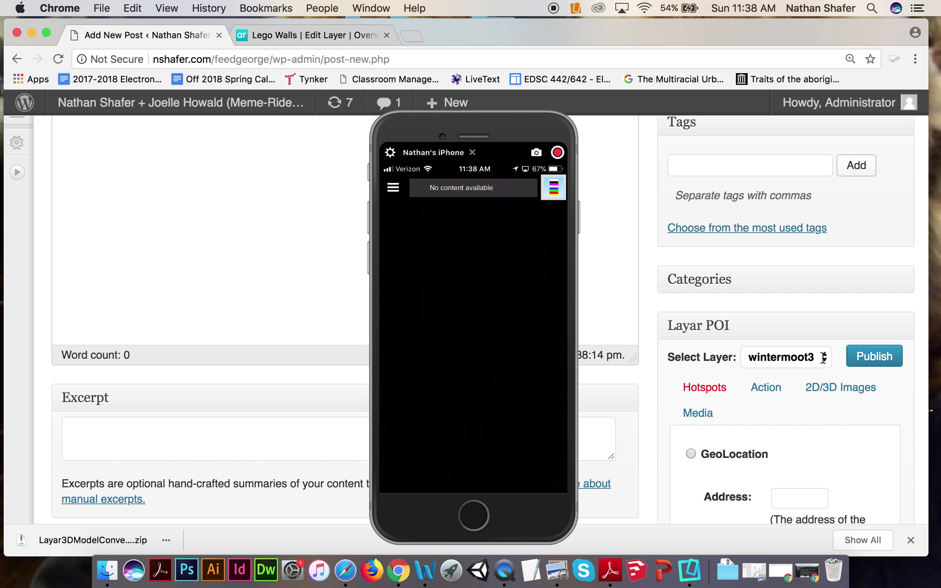
{"action": "left_click", "coordinate": [826, 359]}
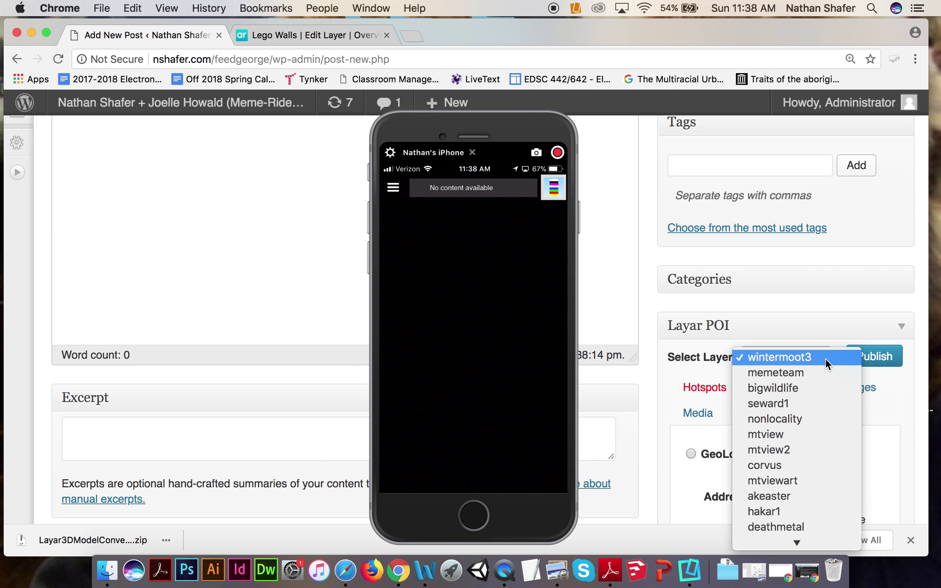
{"action": "scroll", "coordinate": [808, 407], "scroll_direction": "down", "scroll_amount": 10}
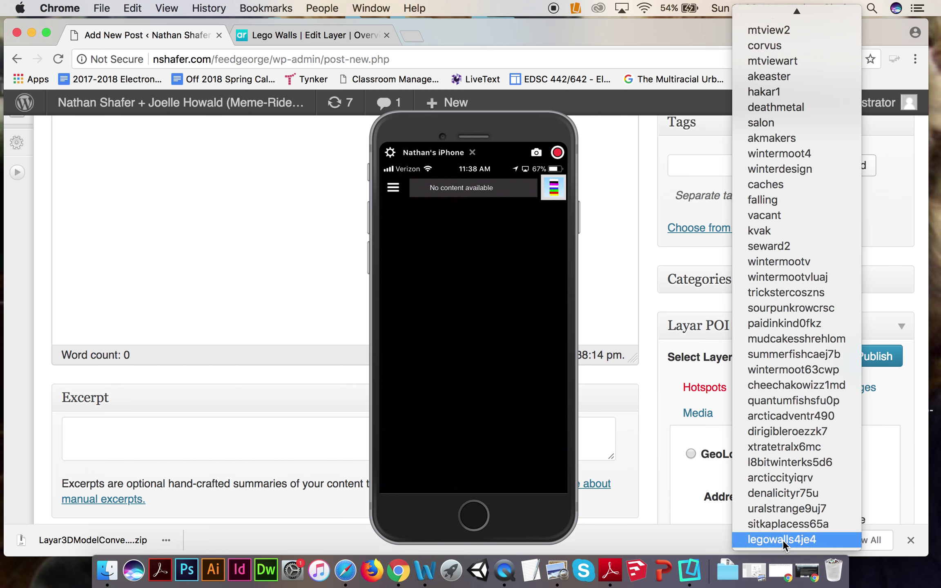
{"action": "left_click", "coordinate": [782, 540]}
{"action": "scroll", "coordinate": [800, 480], "scroll_direction": "down", "scroll_amount": 4}
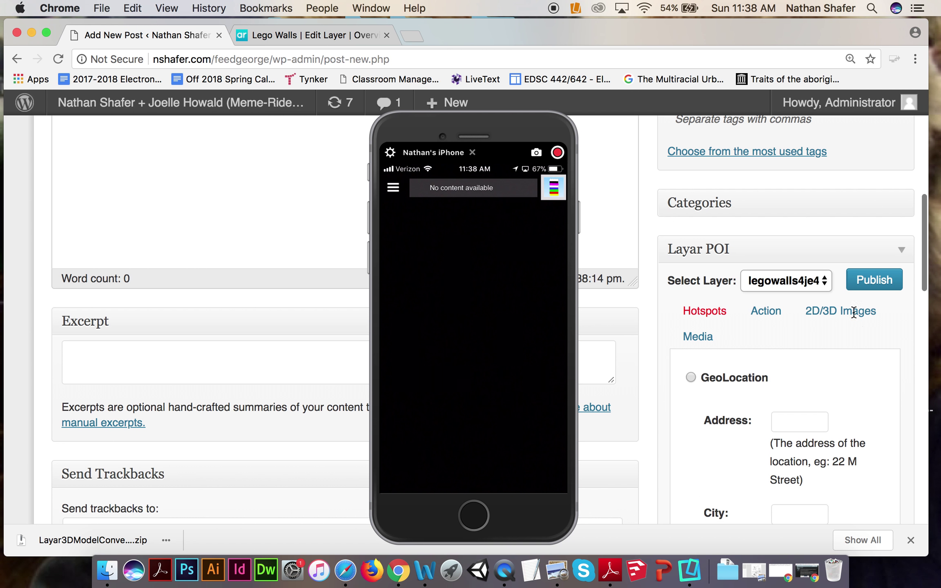
{"action": "left_click", "coordinate": [793, 428]}
{"action": "type", "text": "6700 Weir"}
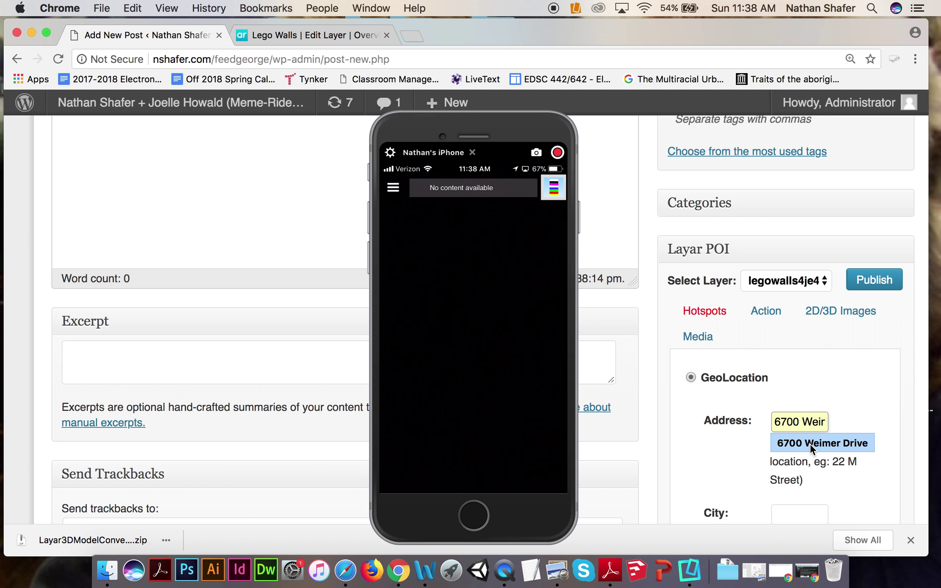
{"action": "left_click", "coordinate": [810, 443]}
{"action": "left_click", "coordinate": [797, 514]}
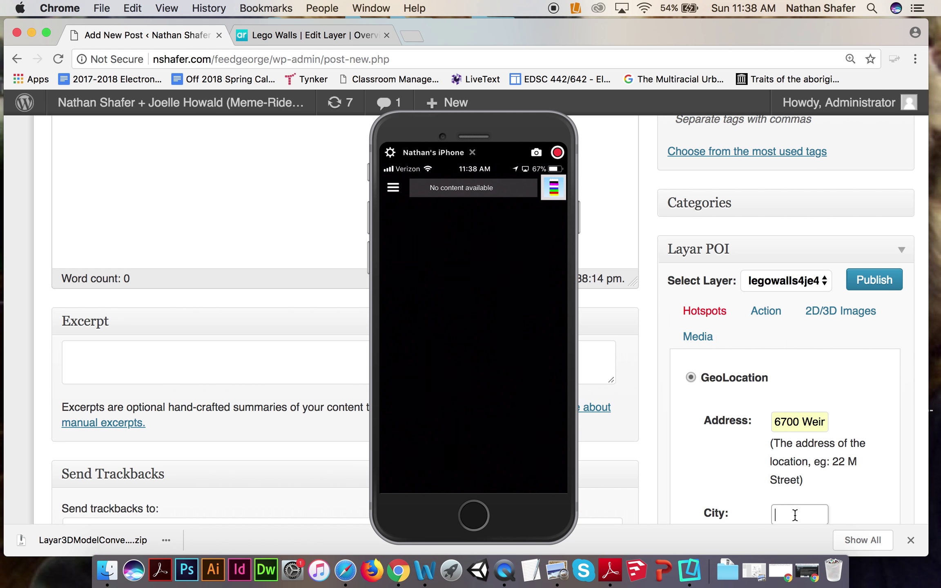
{"action": "type", "text": "Anchorage"}
{"action": "left_click", "coordinate": [795, 535]}
Step: Load the map and drag the location marker onto the nearby lake
{"action": "scroll", "coordinate": [764, 506], "scroll_direction": "down", "scroll_amount": 5}
{"action": "scroll", "coordinate": [760, 462], "scroll_direction": "down", "scroll_amount": 5}
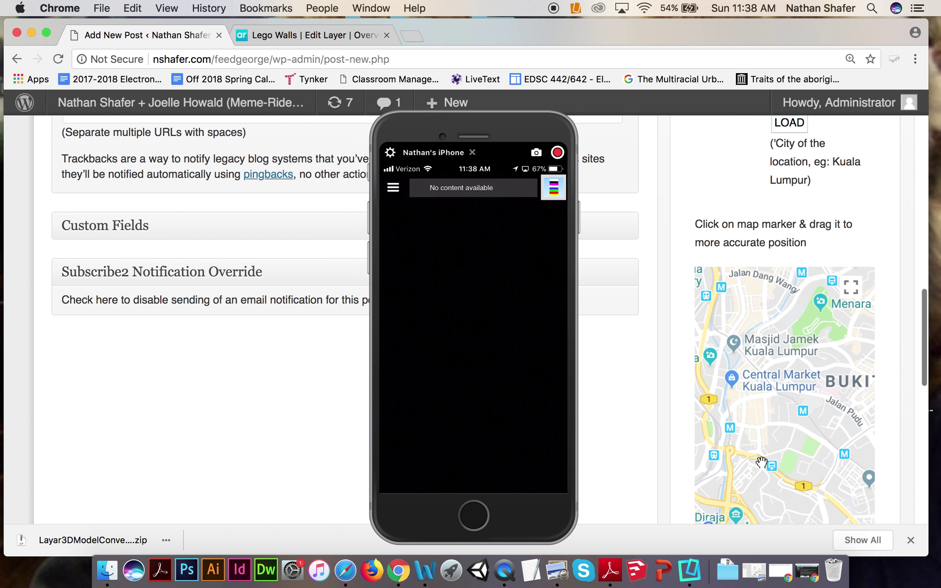
{"action": "scroll", "coordinate": [758, 332], "scroll_direction": "up", "scroll_amount": 3}
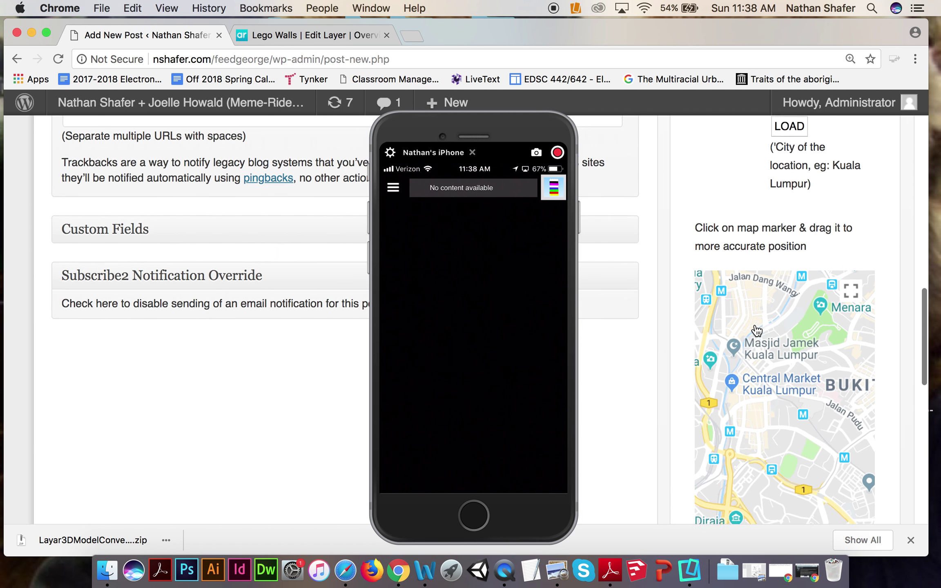
{"action": "left_click", "coordinate": [792, 247]}
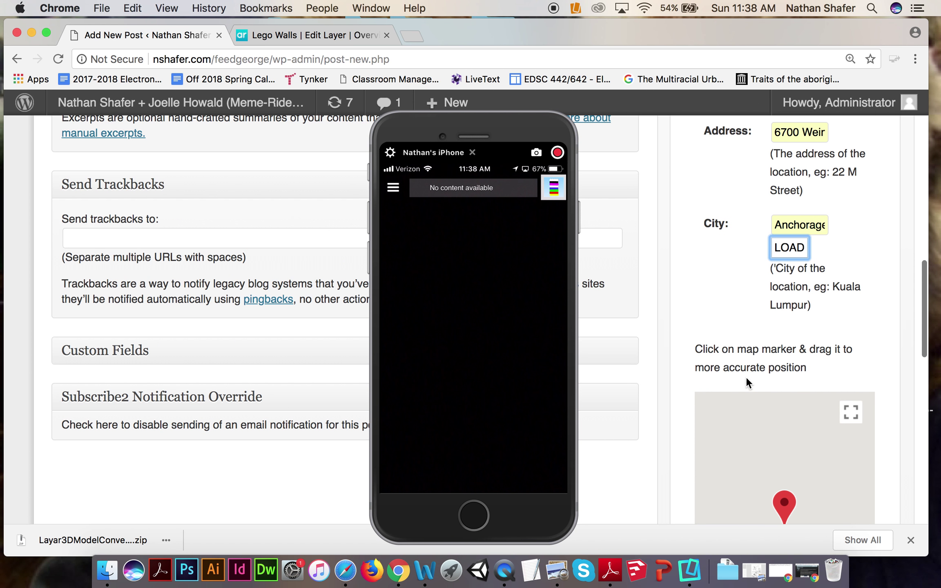
{"action": "scroll", "coordinate": [746, 378], "scroll_direction": "down", "scroll_amount": 2}
{"action": "mouse_move", "coordinate": [791, 414]}
{"action": "left_mouse_down"}
{"action": "mouse_move", "coordinate": [738, 369]}
{"action": "mouse_move", "coordinate": [726, 341]}
{"action": "left_mouse_up"}
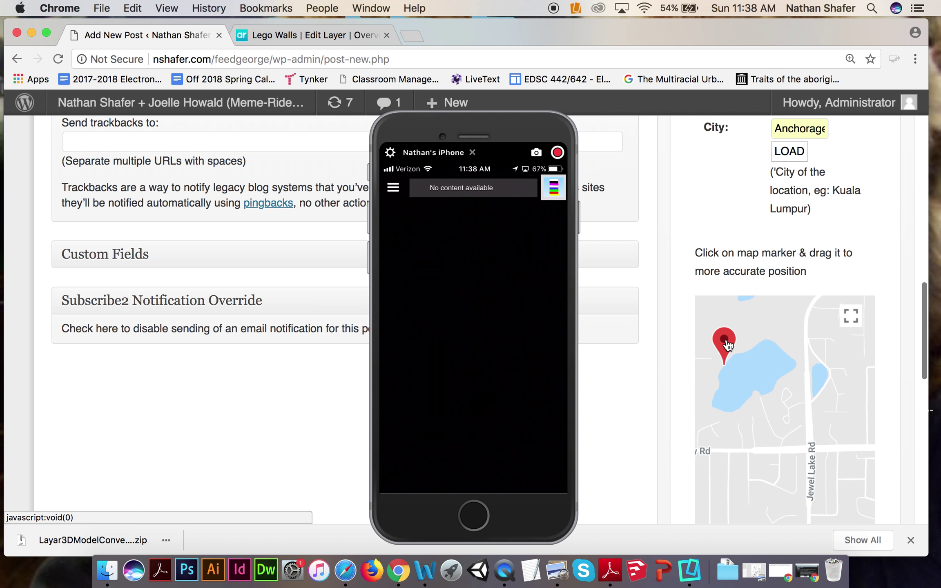
{"action": "scroll", "coordinate": [899, 324], "scroll_direction": "up", "scroll_amount": 20}
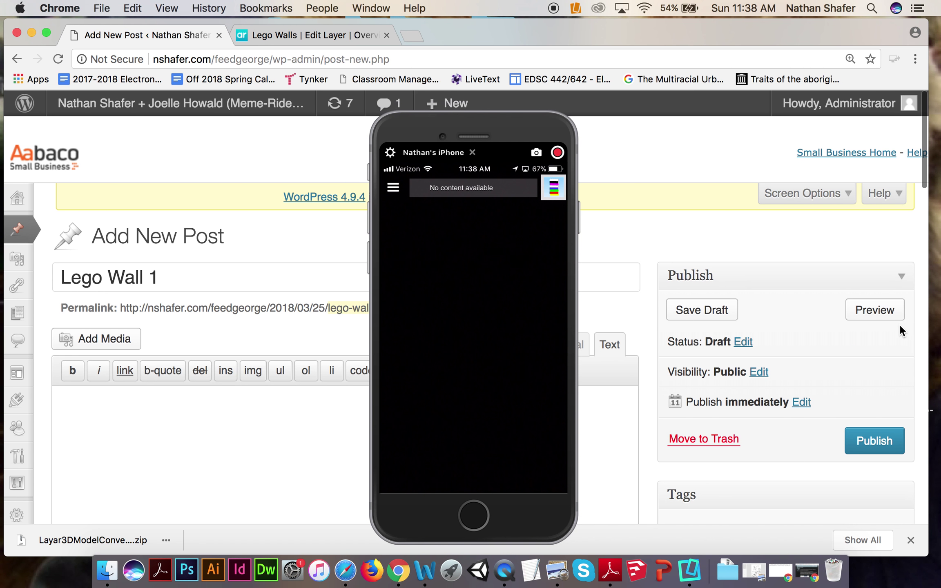
Step: Publish Lego Wall 1 with the blue Publish button
{"action": "left_click", "coordinate": [883, 450]}
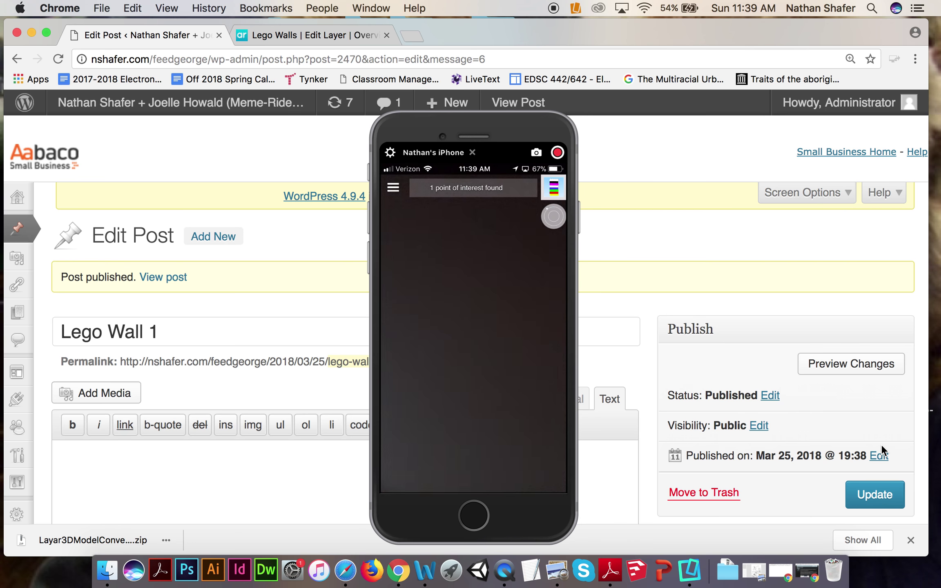
Step: Upload legowall-2.l3d from the Desktop in the Layar POI 2D/3D Images tab
{"action": "scroll", "coordinate": [734, 352], "scroll_direction": "down", "scroll_amount": 10}
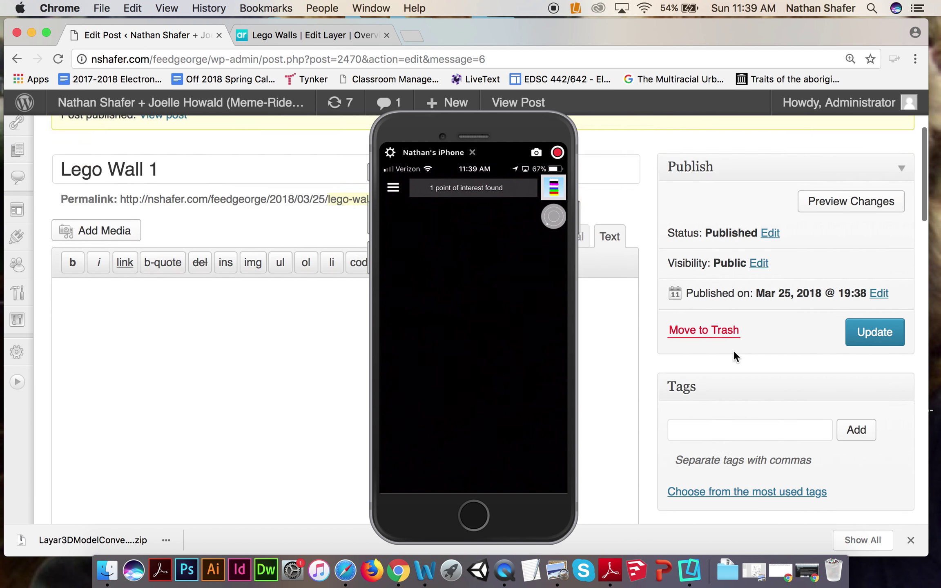
{"action": "scroll", "coordinate": [736, 351], "scroll_direction": "down", "scroll_amount": 2}
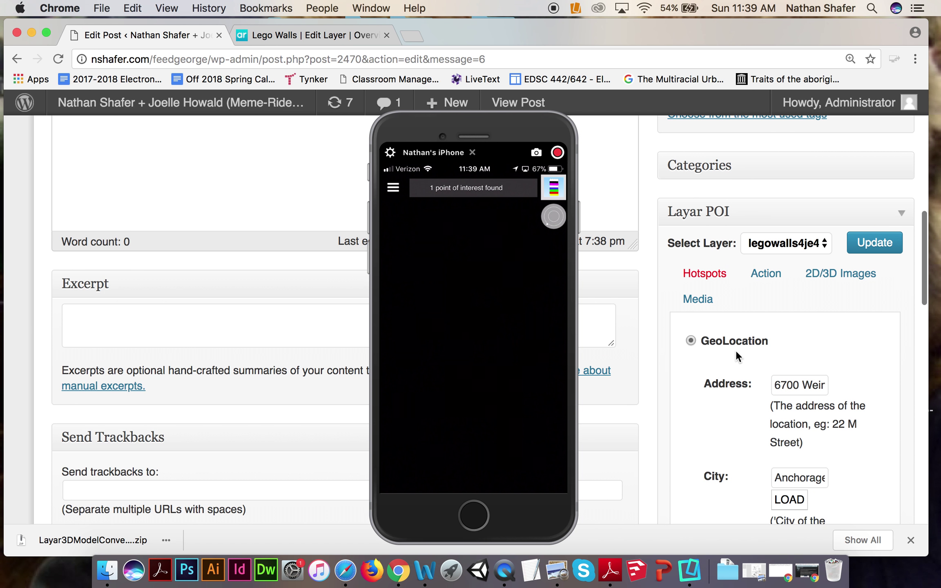
{"action": "left_click", "coordinate": [833, 282]}
{"action": "left_click", "coordinate": [734, 414]}
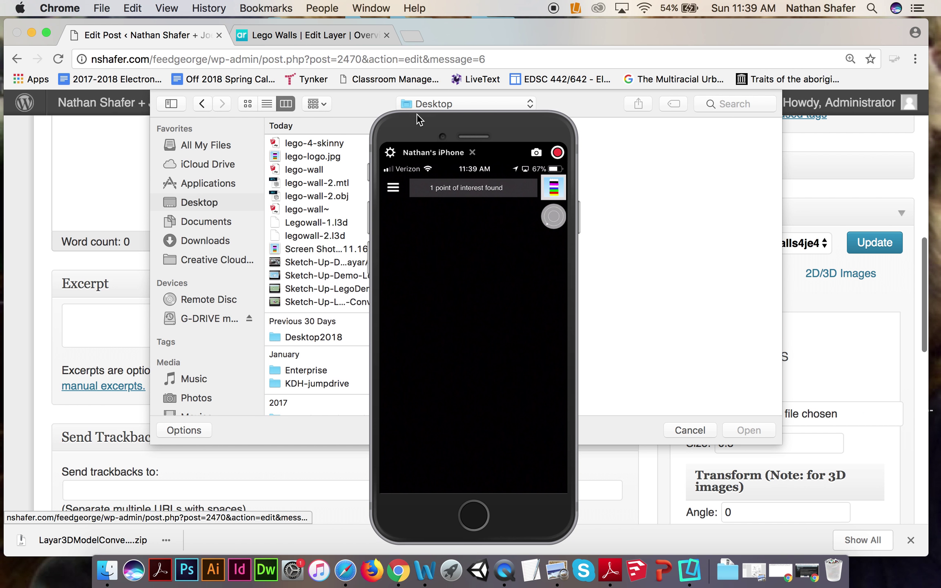
{"action": "left_click", "coordinate": [505, 121]}
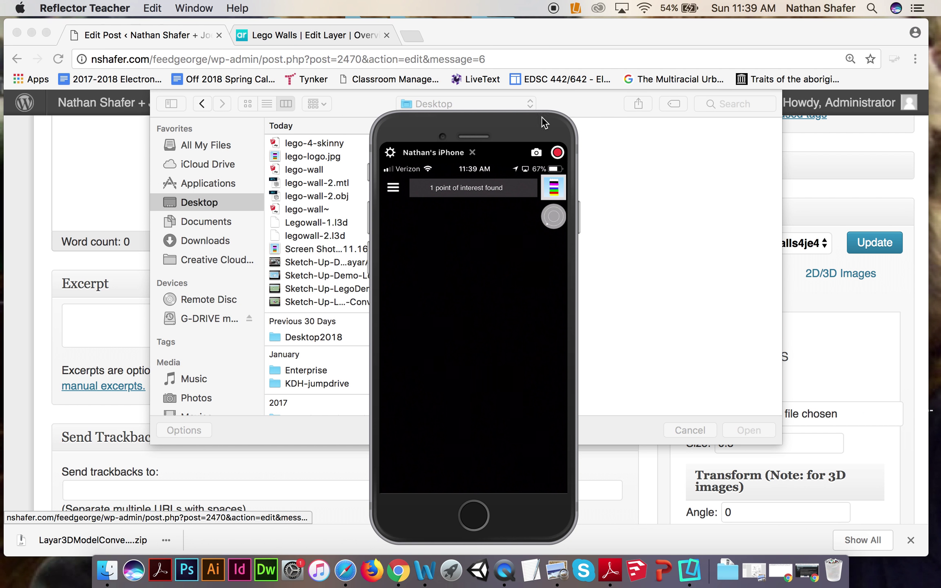
{"action": "double_click", "coordinate": [317, 234]}
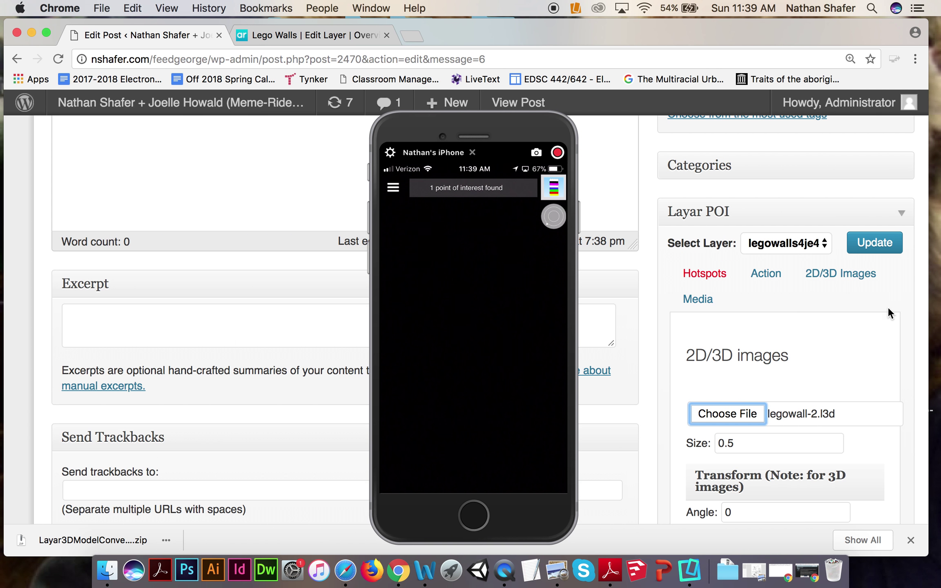
{"action": "scroll", "coordinate": [889, 313], "scroll_direction": "up", "scroll_amount": 15}
Step: Update Lego Wall 1 so the legowall-2.l3d model is stored with its POI
{"action": "left_click", "coordinate": [879, 495]}
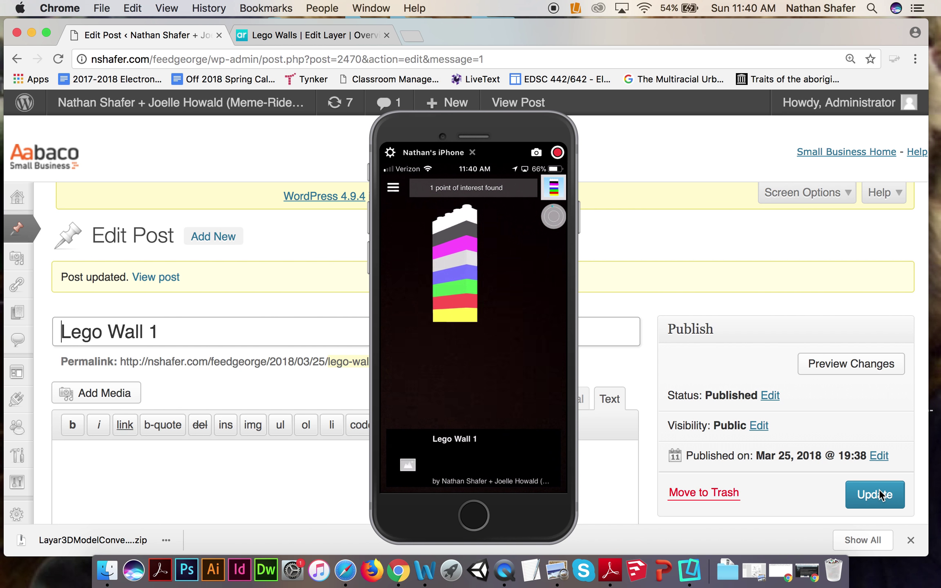
{"action": "scroll", "coordinate": [880, 495], "scroll_direction": "down", "scroll_amount": 15}
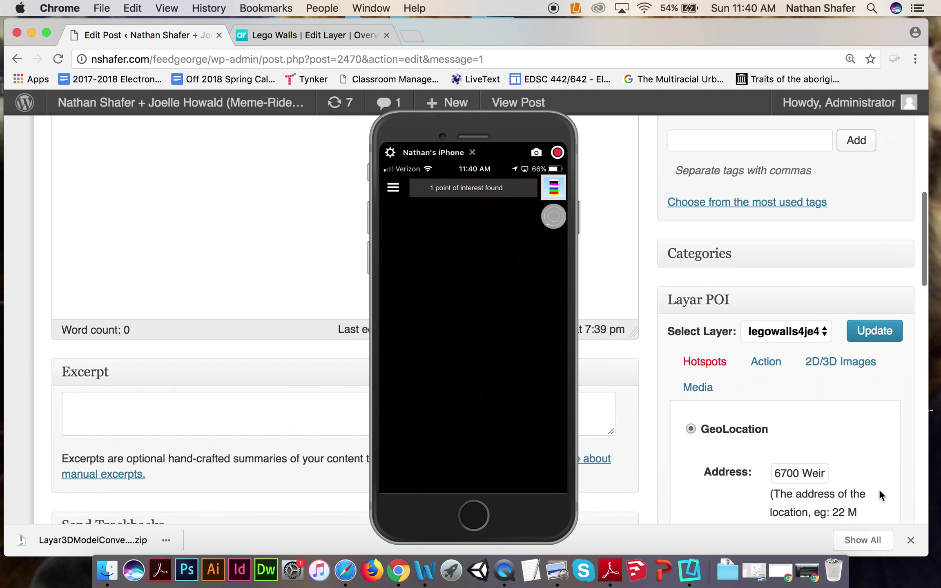
{"action": "scroll", "coordinate": [880, 490], "scroll_direction": "down", "scroll_amount": 7}
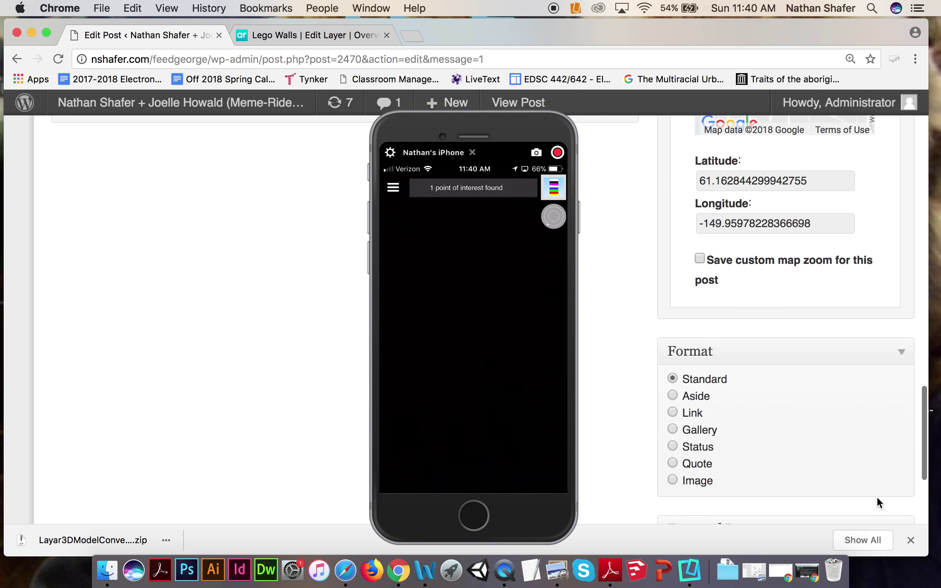
Step: Open the featured image picker and reposition the phone mirror window while browsing the Media Library
{"action": "left_click", "coordinate": [737, 426]}
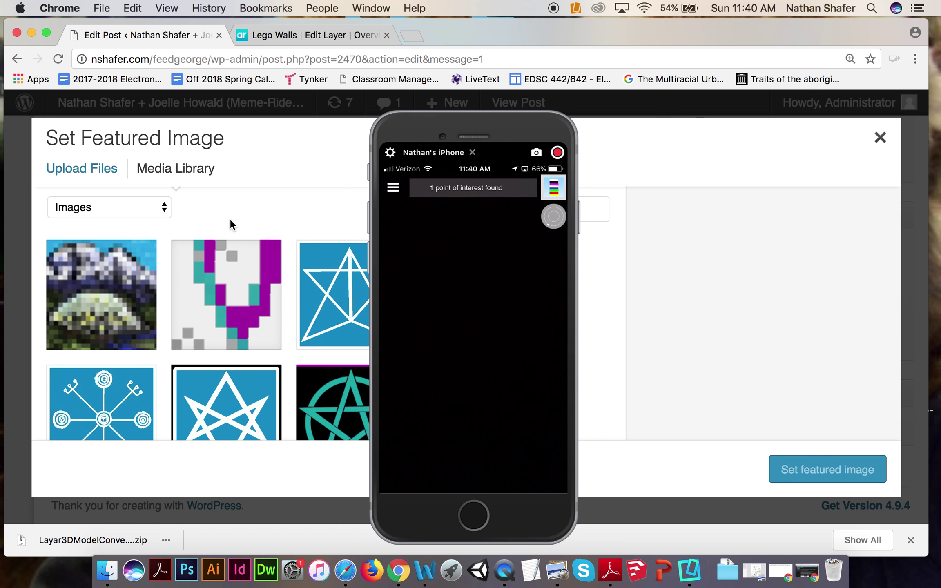
{"action": "left_click", "coordinate": [409, 137]}
{"action": "left_click_drag", "start_coordinate": [406, 124], "coordinate": [517, 149]}
{"action": "scroll", "coordinate": [181, 311], "scroll_direction": "down", "scroll_amount": 5}
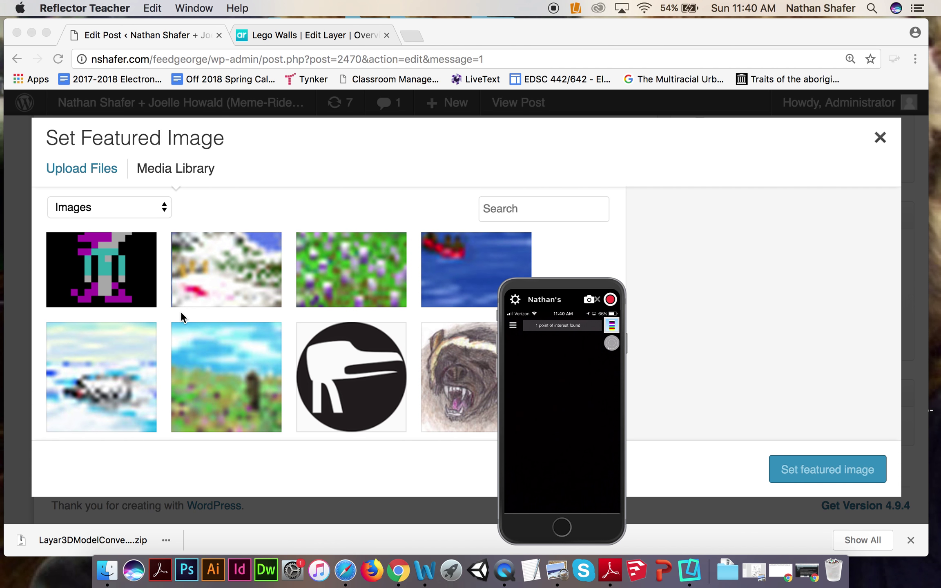
{"action": "scroll", "coordinate": [181, 311], "scroll_direction": "up", "scroll_amount": 5}
{"action": "scroll", "coordinate": [113, 297], "scroll_direction": "down", "scroll_amount": 10}
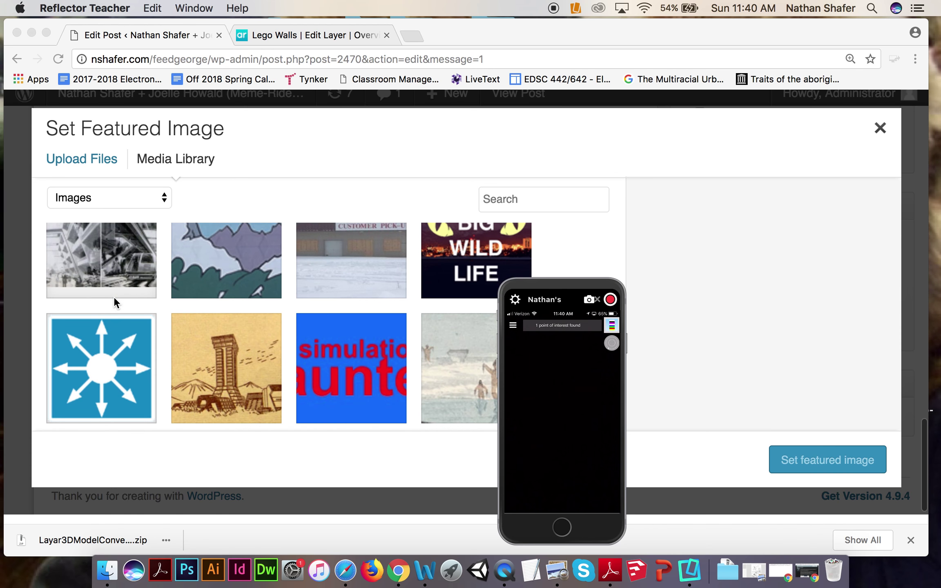
{"action": "scroll", "coordinate": [185, 323], "scroll_direction": "up", "scroll_amount": 4}
{"action": "scroll", "coordinate": [186, 324], "scroll_direction": "up", "scroll_amount": 5}
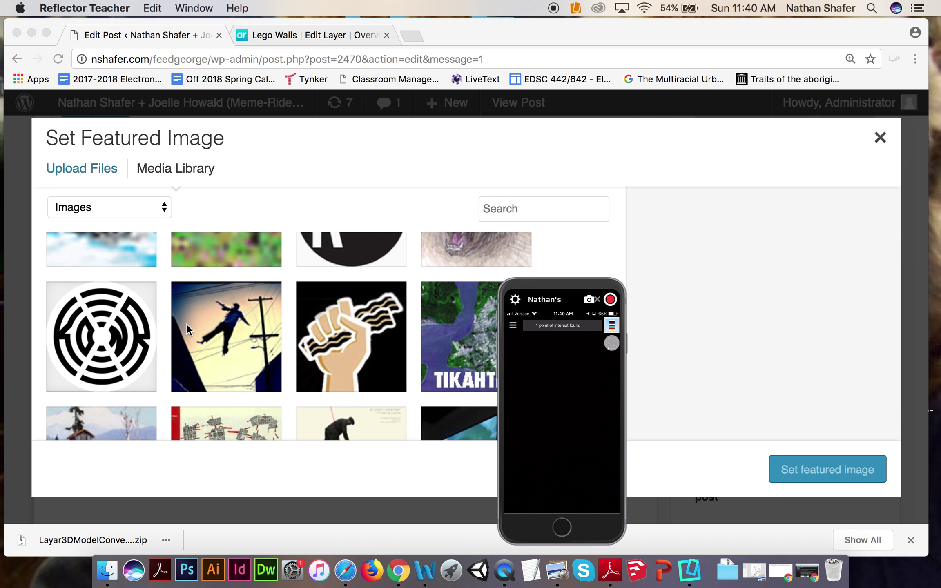
{"action": "scroll", "coordinate": [186, 324], "scroll_direction": "down", "scroll_amount": 2}
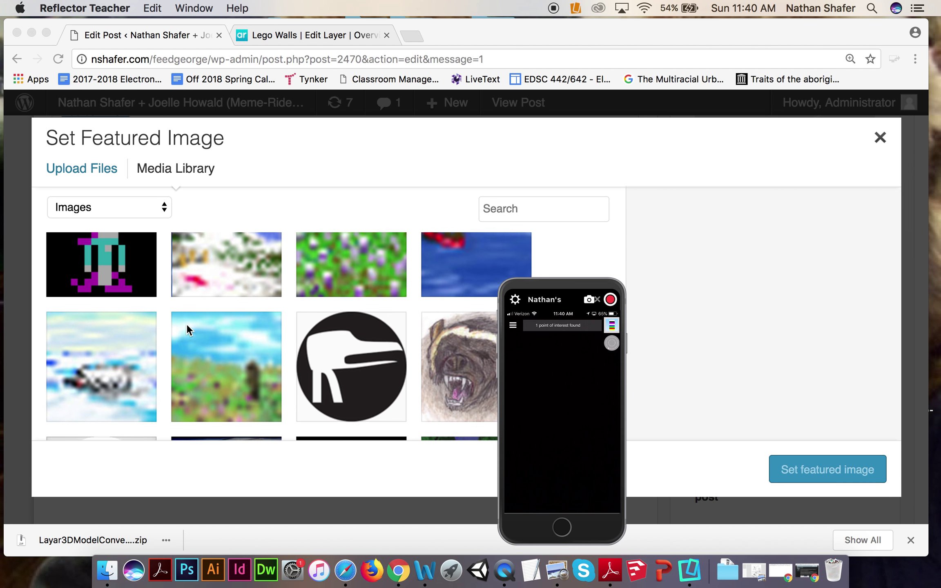
{"action": "scroll", "coordinate": [186, 324], "scroll_direction": "up", "scroll_amount": 4}
Step: Set the pixel-art figure image (Screen-Shot-2016-07-03-at-6.02.32-PM.png) as the post's featured image
{"action": "left_click", "coordinate": [131, 357]}
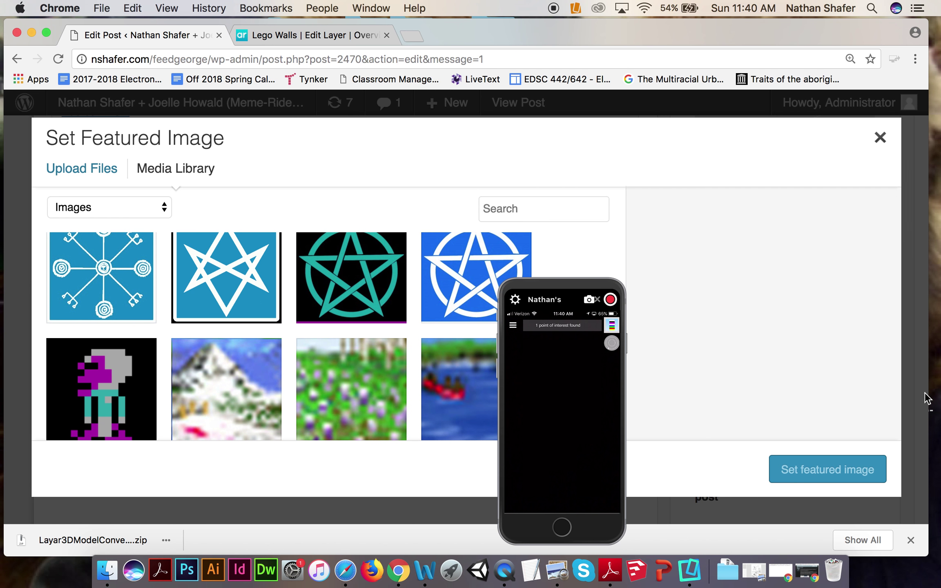
{"action": "left_click", "coordinate": [143, 378]}
{"action": "left_click", "coordinate": [144, 378]}
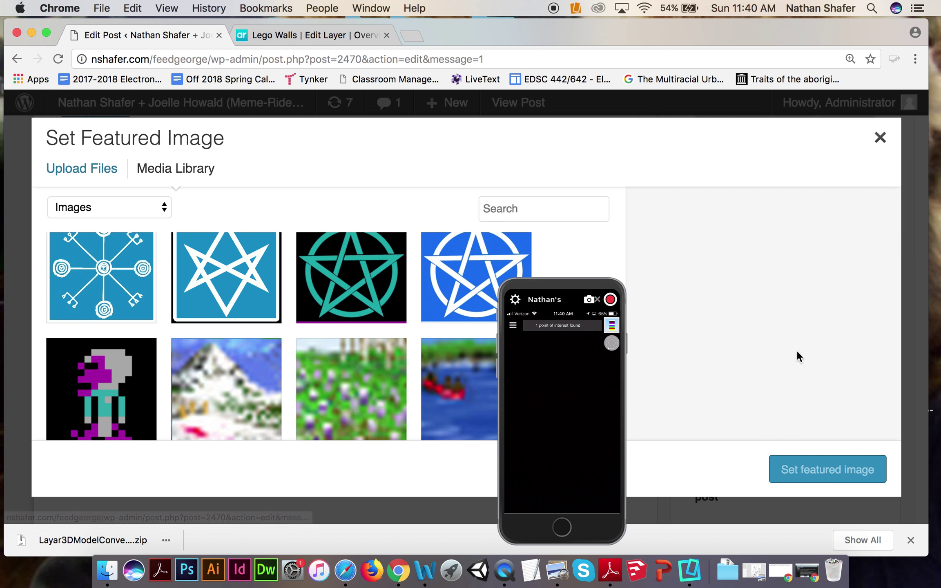
{"action": "left_click", "coordinate": [107, 376]}
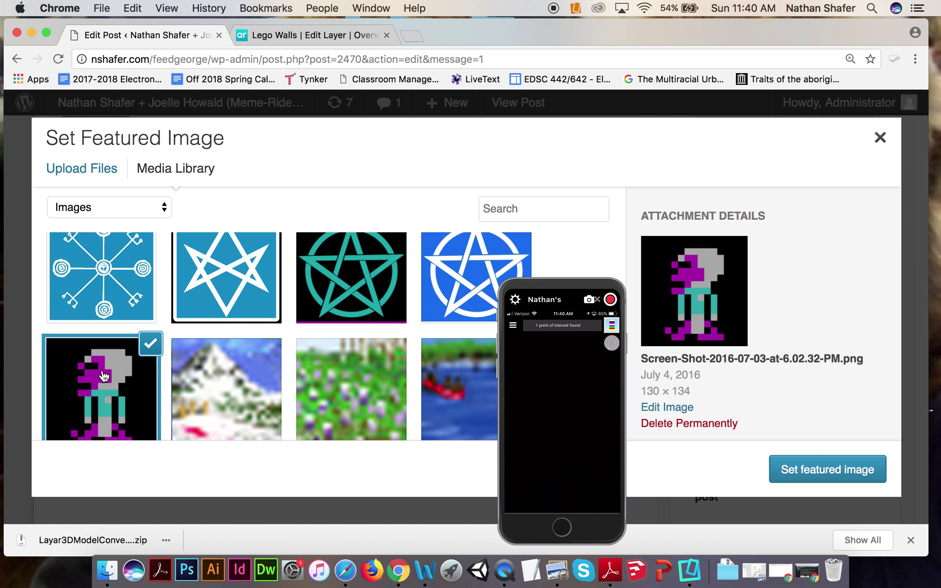
{"action": "left_click", "coordinate": [834, 481]}
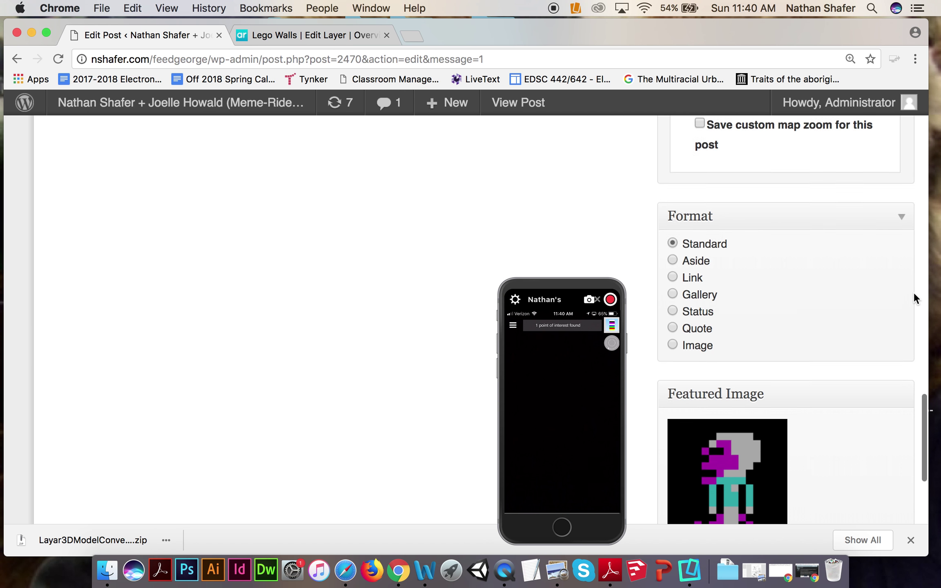
Step: Update the Lego Wall 1 post to keep the featured image, then enlarge the Reflector phone mirror window
{"action": "scroll", "coordinate": [913, 292], "scroll_direction": "up", "scroll_amount": 15}
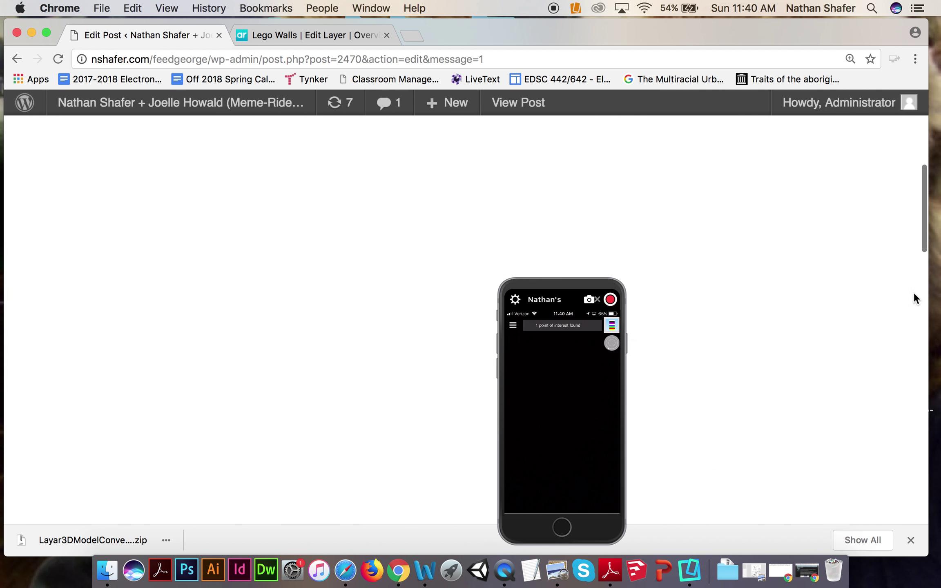
{"action": "scroll", "coordinate": [914, 292], "scroll_direction": "up", "scroll_amount": 5}
{"action": "left_click", "coordinate": [875, 494]}
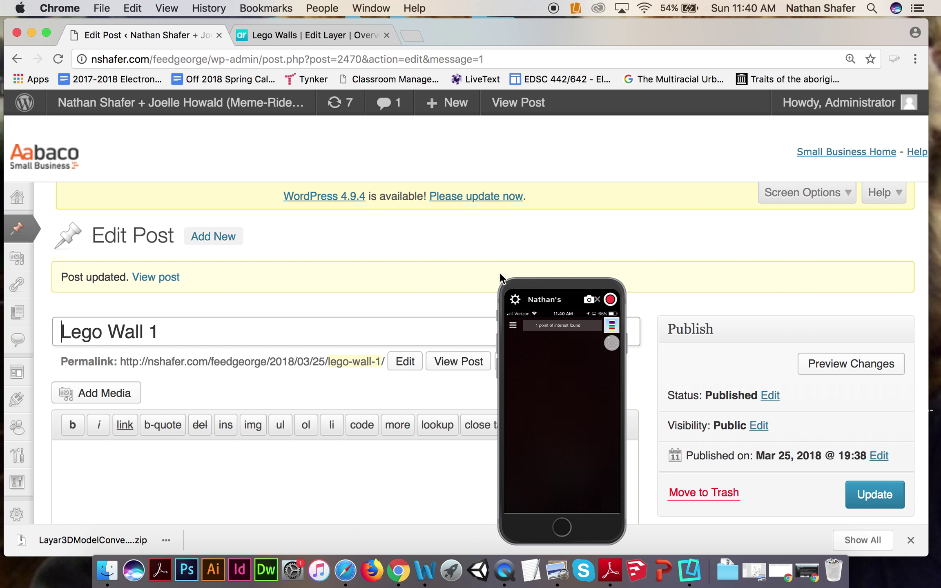
{"action": "left_click", "coordinate": [507, 286]}
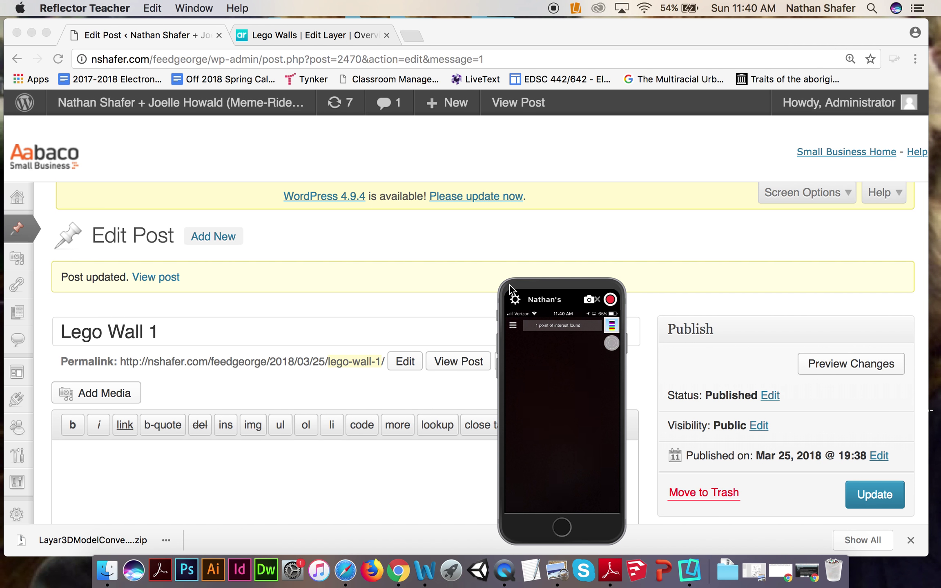
{"action": "left_click_drag", "start_coordinate": [509, 289], "coordinate": [403, 200]}
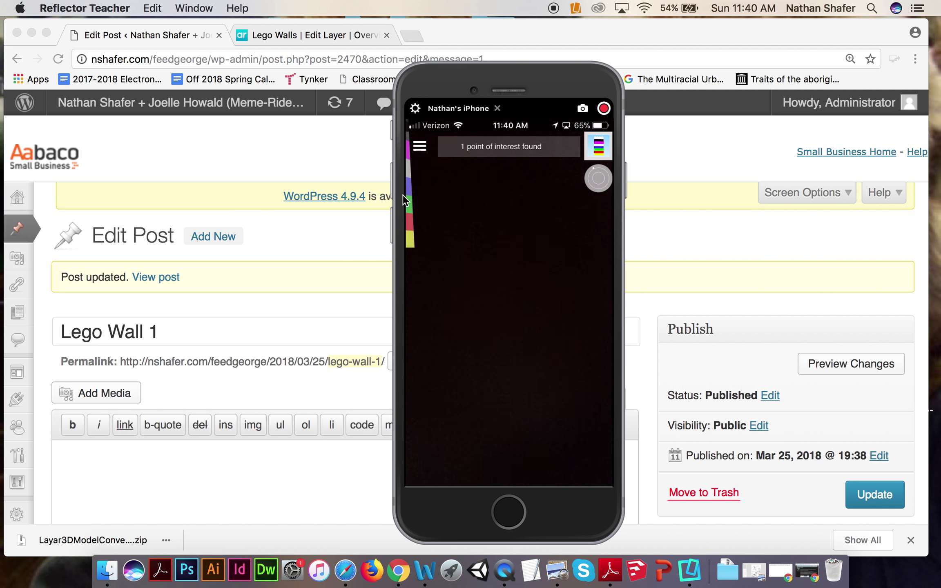